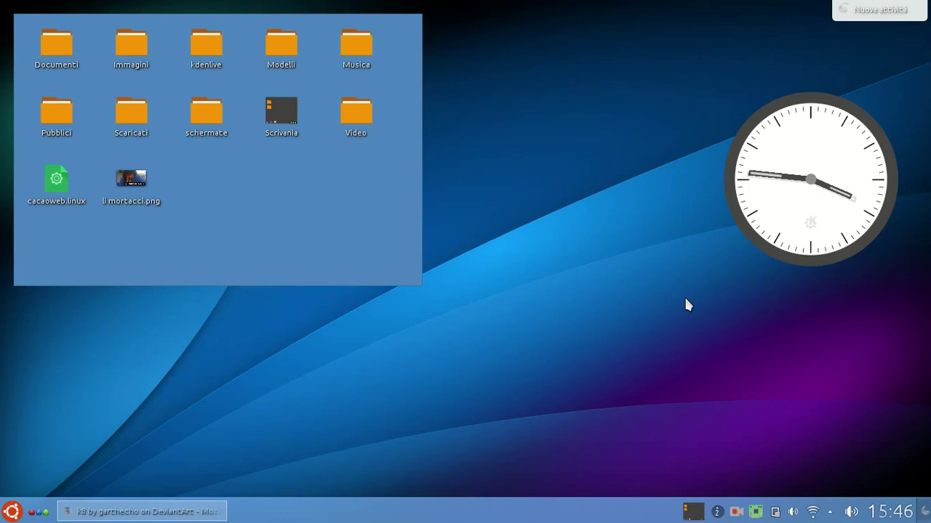
- Bring up the Firefox window and examine the k8 theme page on DeviantArt, including its preview image, description and web address
{"action": "left_click", "coordinate": [218, 512]}
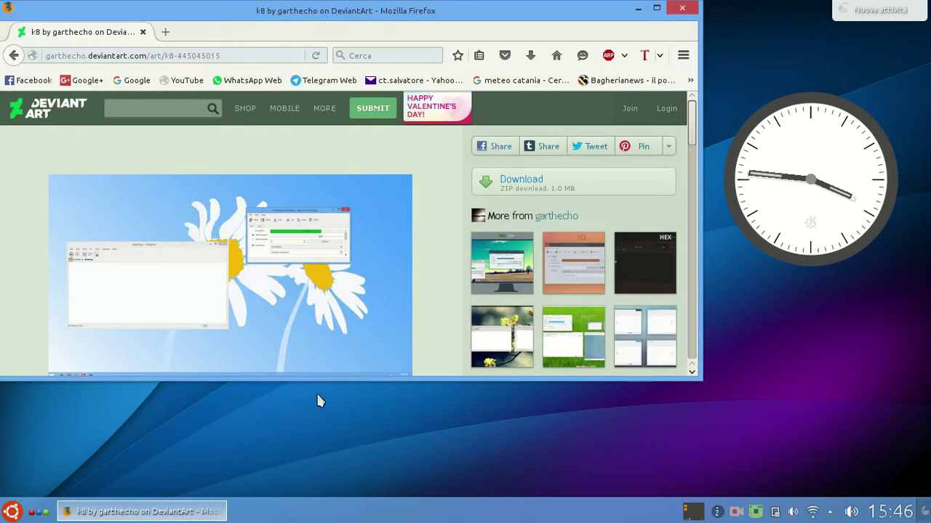
{"action": "scroll", "coordinate": [429, 272], "scroll_direction": "down", "scroll_amount": 4}
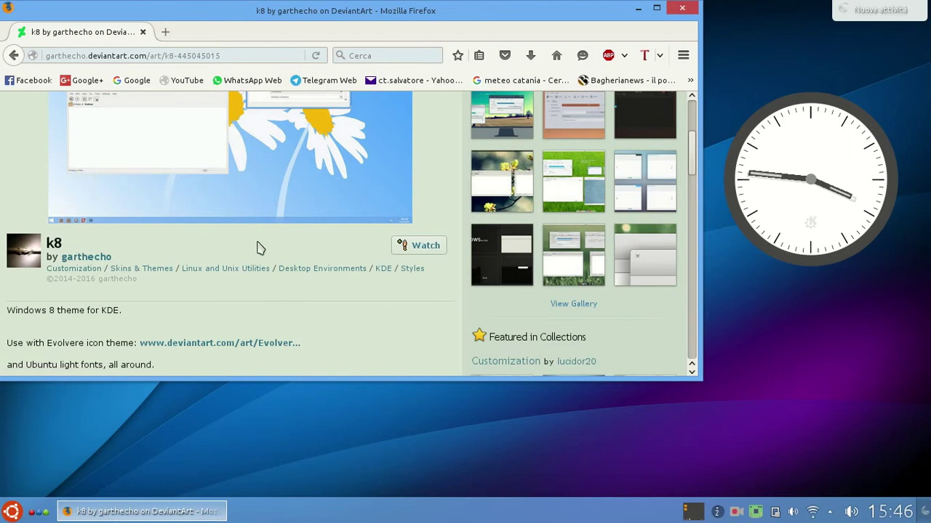
{"action": "scroll", "coordinate": [276, 266], "scroll_direction": "up", "scroll_amount": 4}
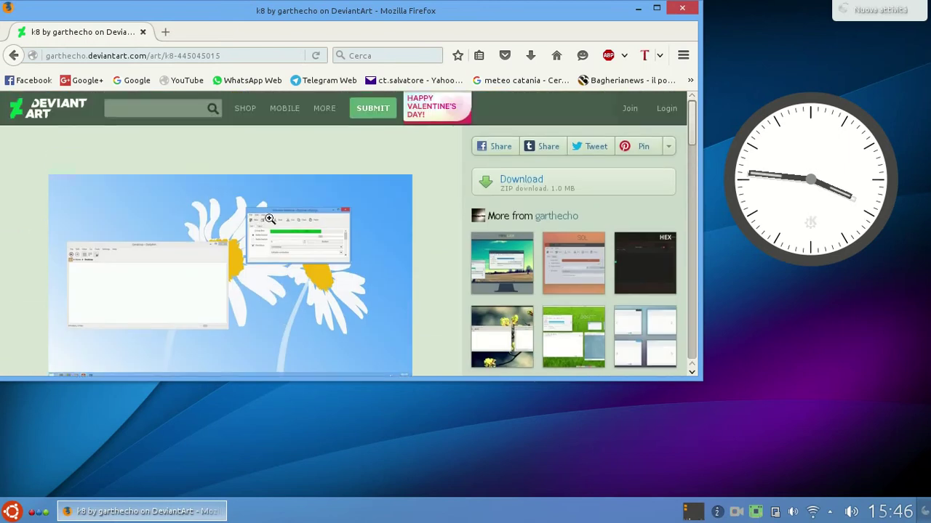
{"action": "scroll", "coordinate": [266, 223], "scroll_direction": "down", "scroll_amount": 2}
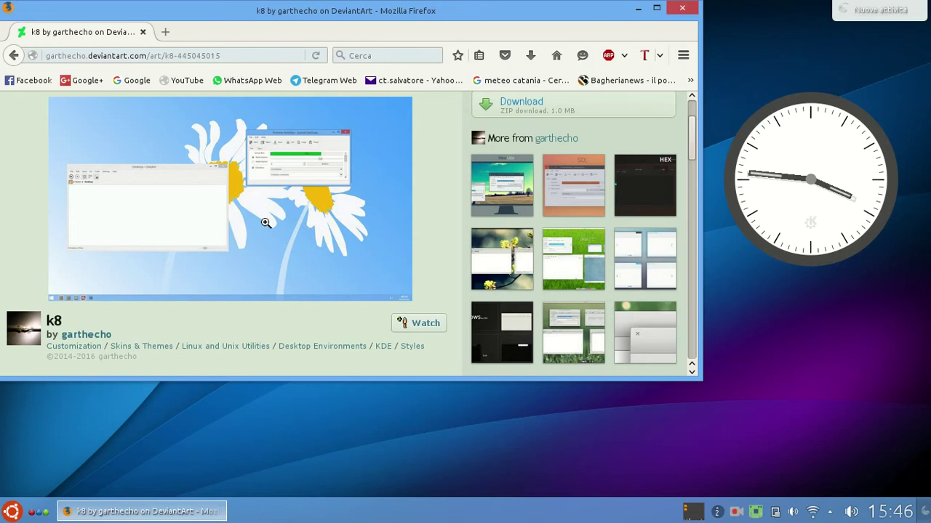
{"action": "scroll", "coordinate": [265, 222], "scroll_direction": "up", "scroll_amount": 2}
{"action": "scroll", "coordinate": [265, 223], "scroll_direction": "down", "scroll_amount": 3}
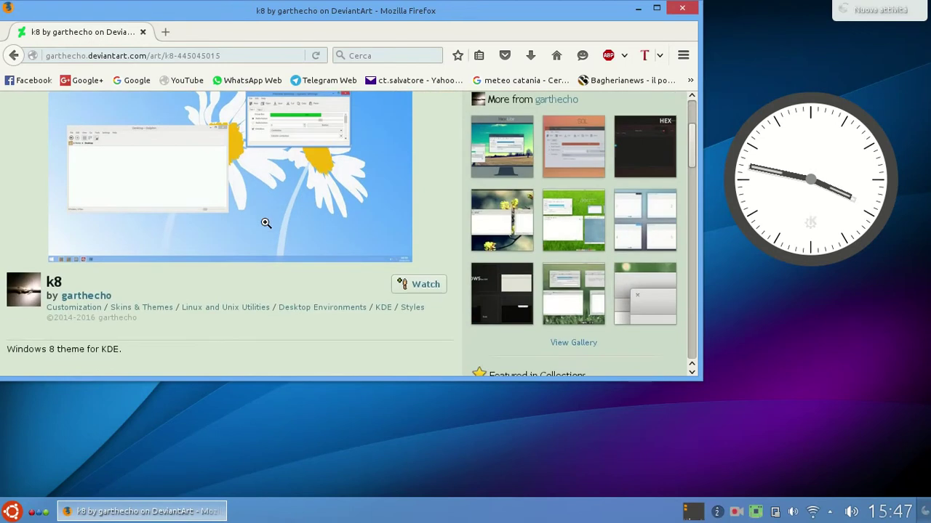
{"action": "scroll", "coordinate": [265, 223], "scroll_direction": "up", "scroll_amount": 3}
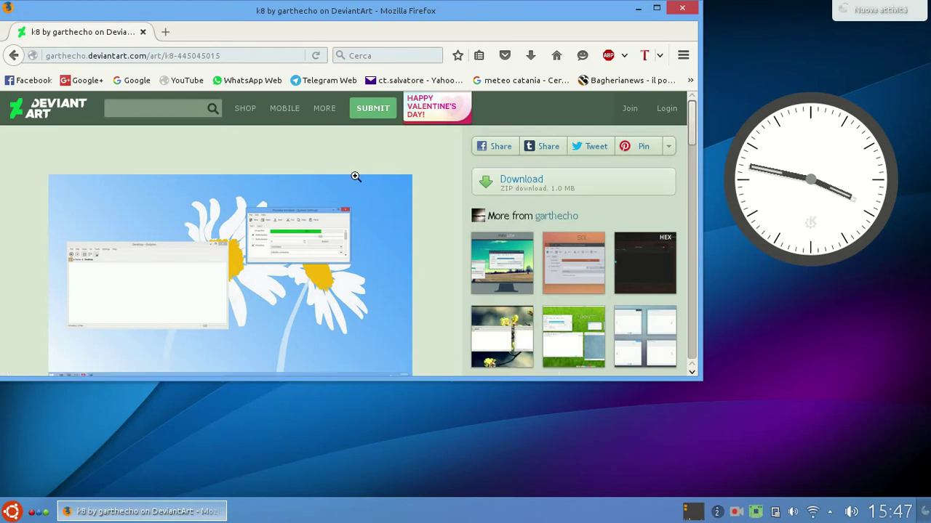
{"action": "double_click", "coordinate": [227, 56]}
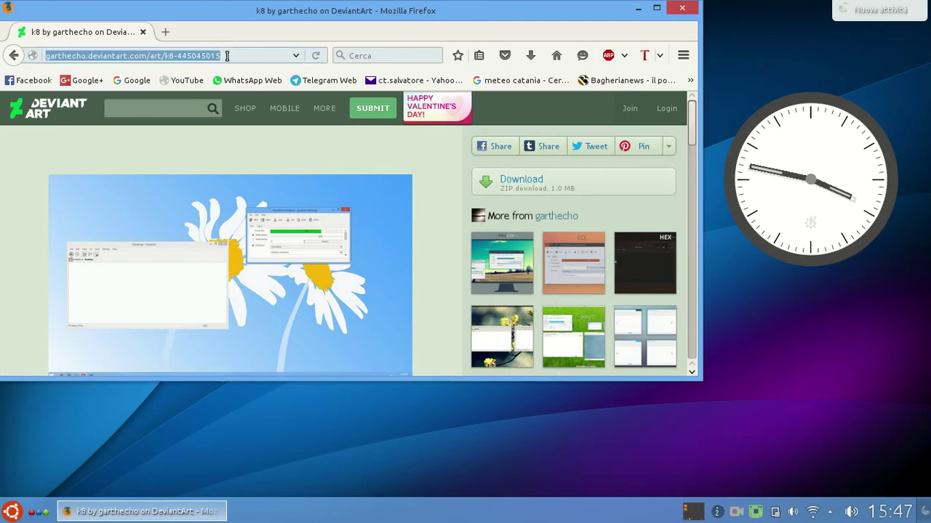
{"action": "left_click", "coordinate": [227, 56]}
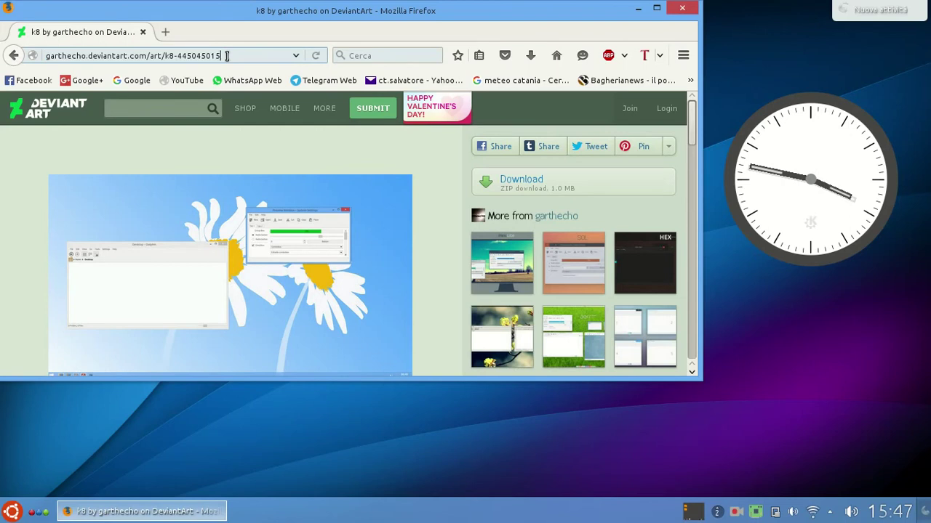
{"action": "scroll", "coordinate": [102, 165], "scroll_direction": "down", "scroll_amount": 4}
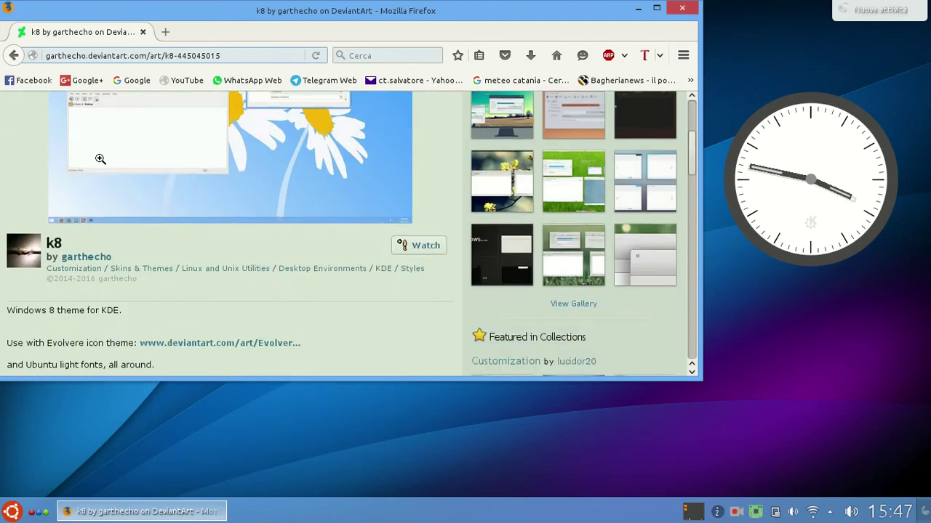
{"action": "scroll", "coordinate": [350, 173], "scroll_direction": "up", "scroll_amount": 5}
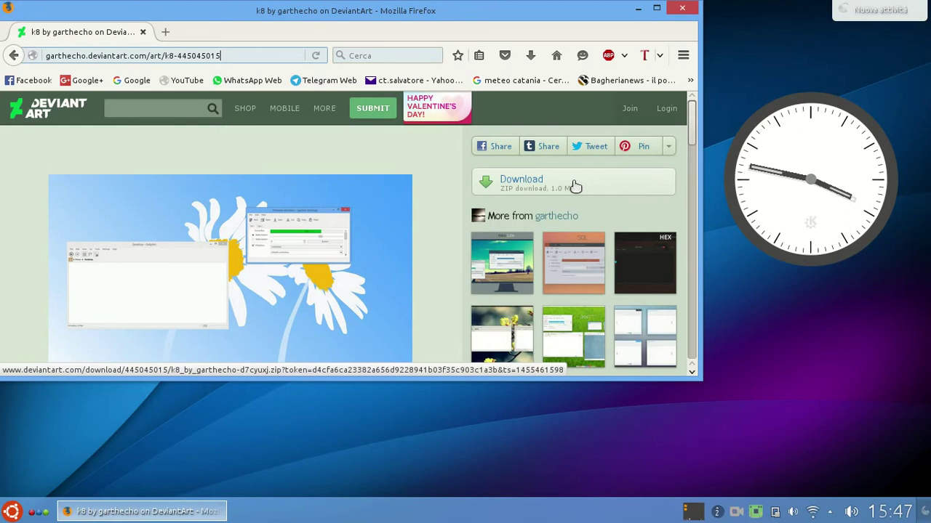
- Download the k8 theme archive k8_by_garthecho-d7cyuxj.zip and save it in the Scaricati folder
{"action": "left_click", "coordinate": [575, 187]}
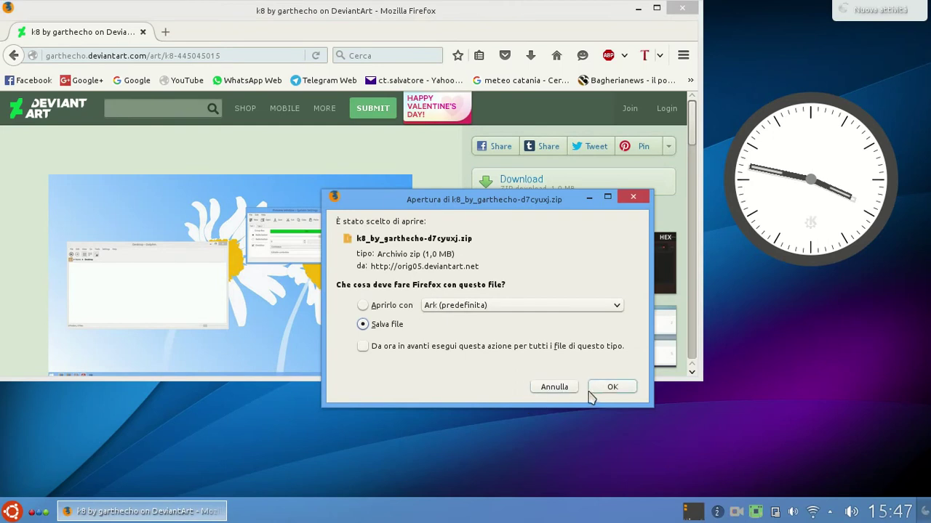
{"action": "left_click", "coordinate": [590, 390]}
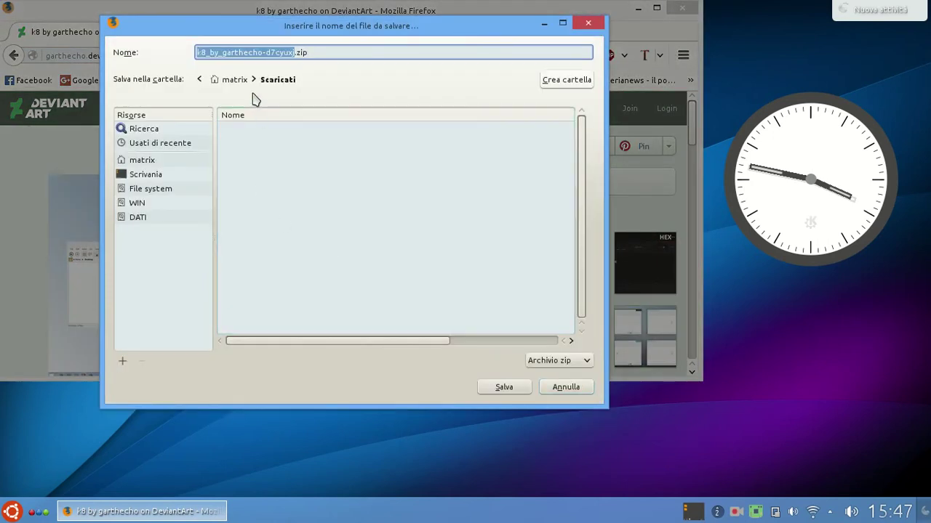
{"action": "left_click", "coordinate": [514, 389]}
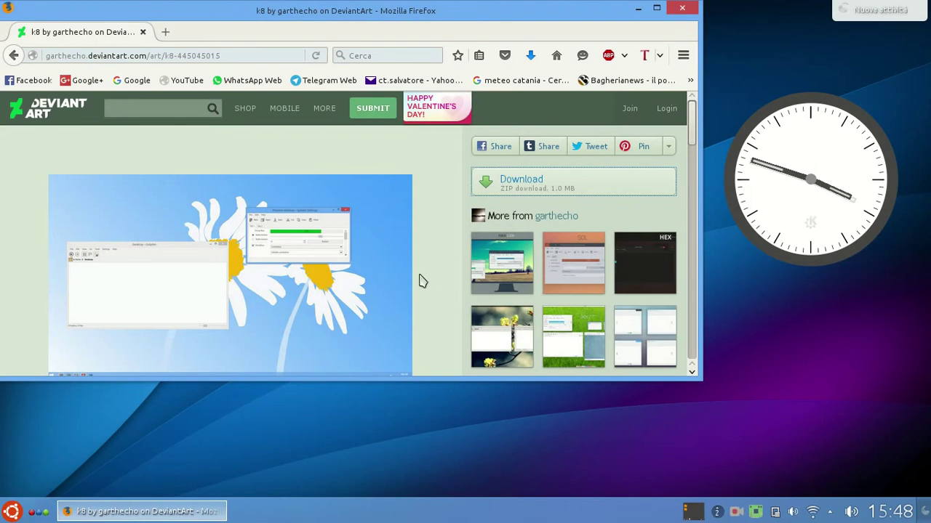
{"action": "scroll", "coordinate": [422, 280], "scroll_direction": "down", "scroll_amount": 10}
{"action": "scroll", "coordinate": [421, 280], "scroll_direction": "up", "scroll_amount": 10}
- Open the Aspetto delle applicazioni module in Impostazioni di sistema, with the browser minimized and the settings window moved to a free area
{"action": "left_click", "coordinate": [11, 513]}
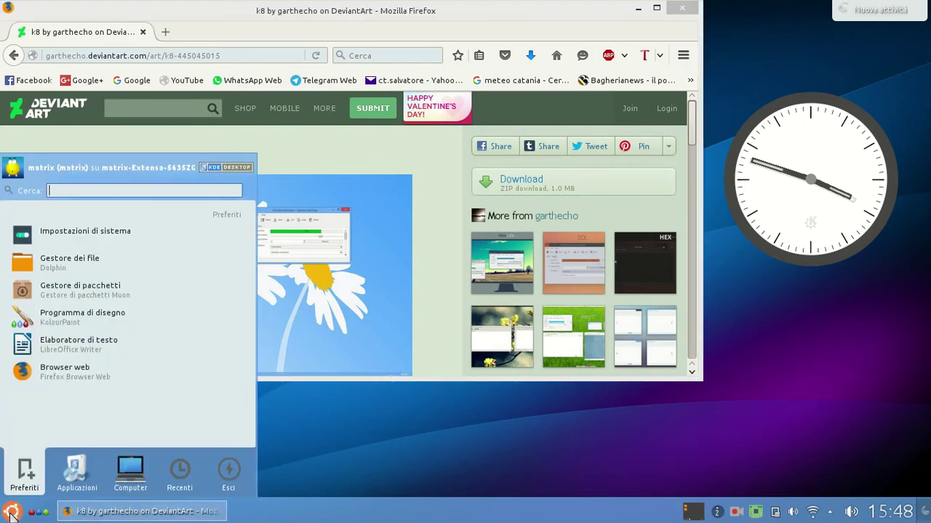
{"action": "left_click", "coordinate": [127, 237]}
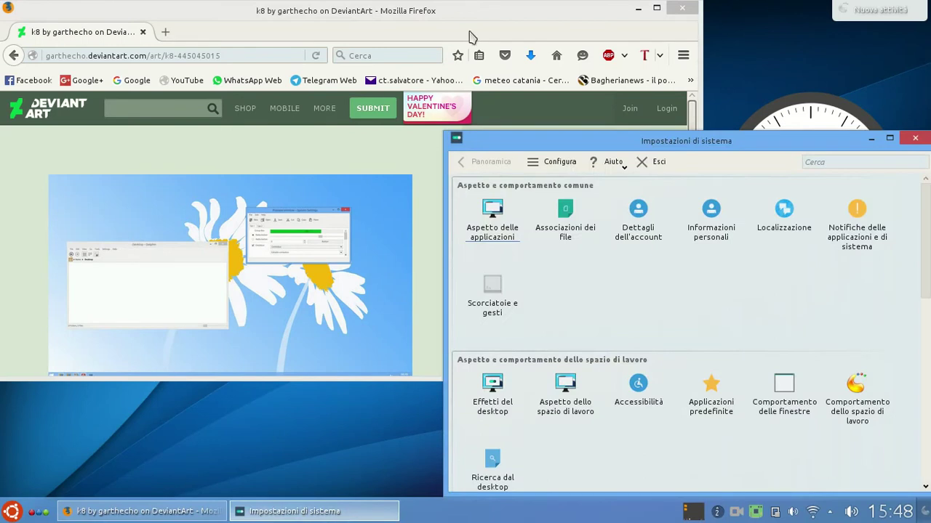
{"action": "left_click", "coordinate": [637, 8]}
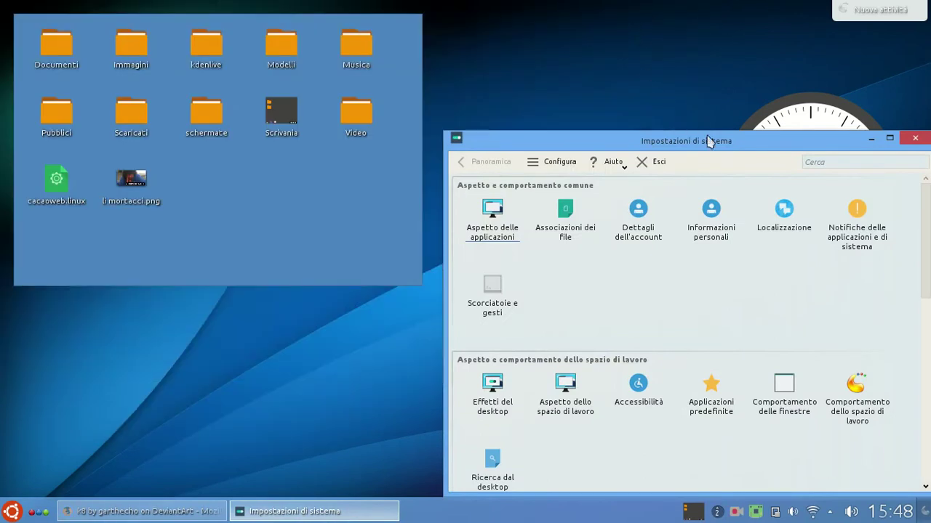
{"action": "left_click_drag", "start_coordinate": [723, 150], "coordinate": [389, 44]}
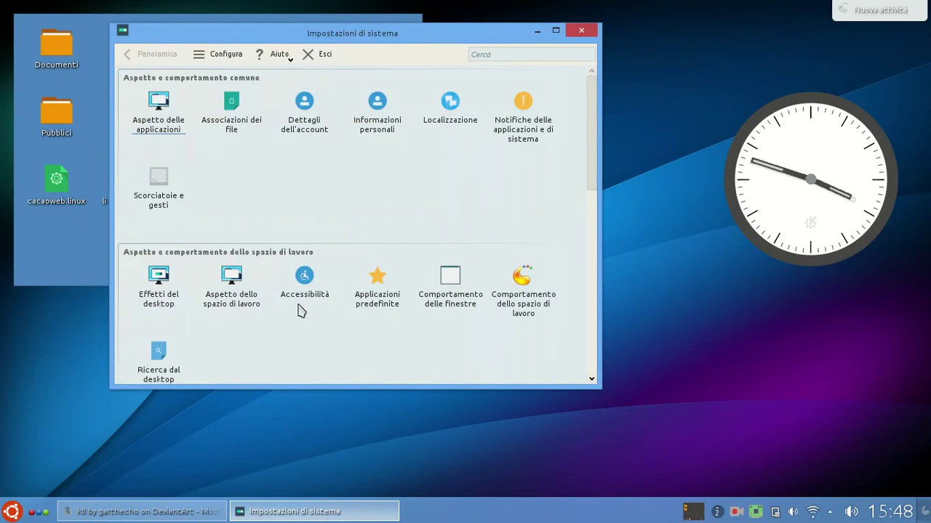
{"action": "mouse_move", "coordinate": [162, 115]}
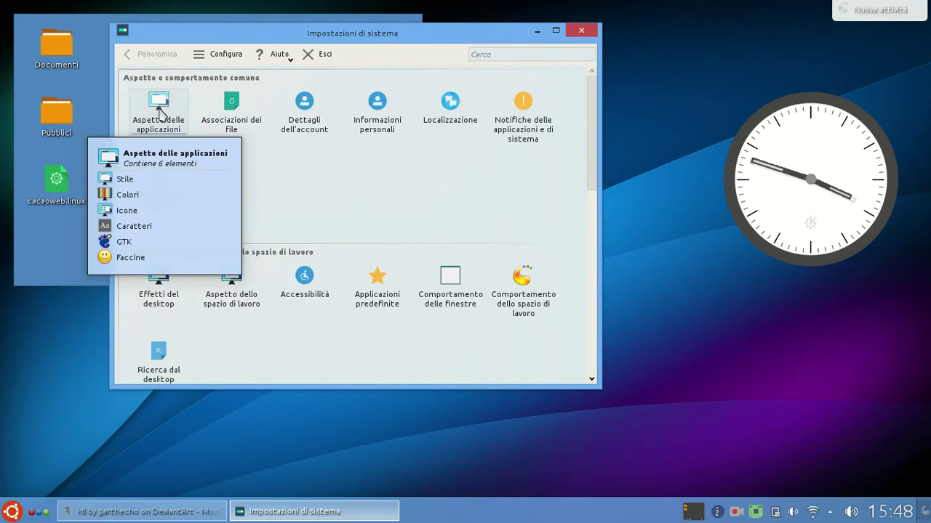
{"action": "left_click", "coordinate": [158, 106]}
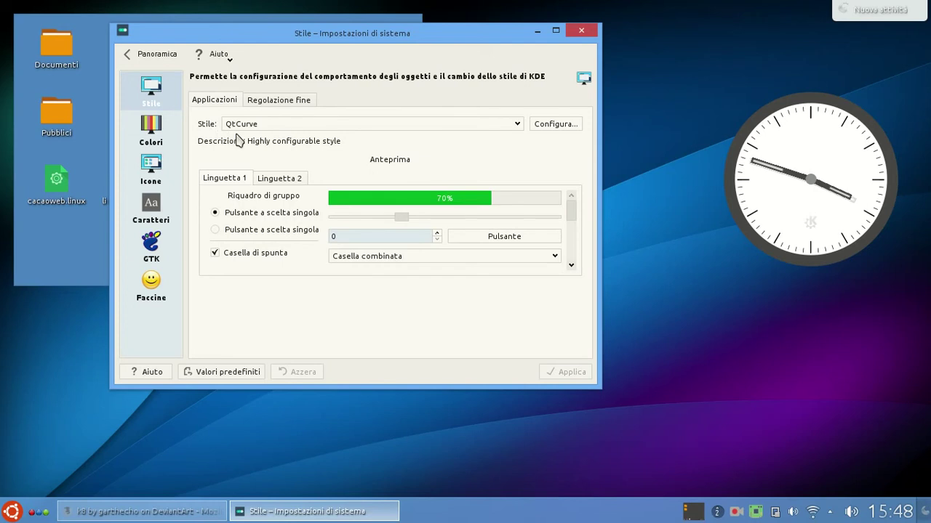
- Preview the Oxygen widget style and set the style back to QtCurve
{"action": "left_click", "coordinate": [519, 131]}
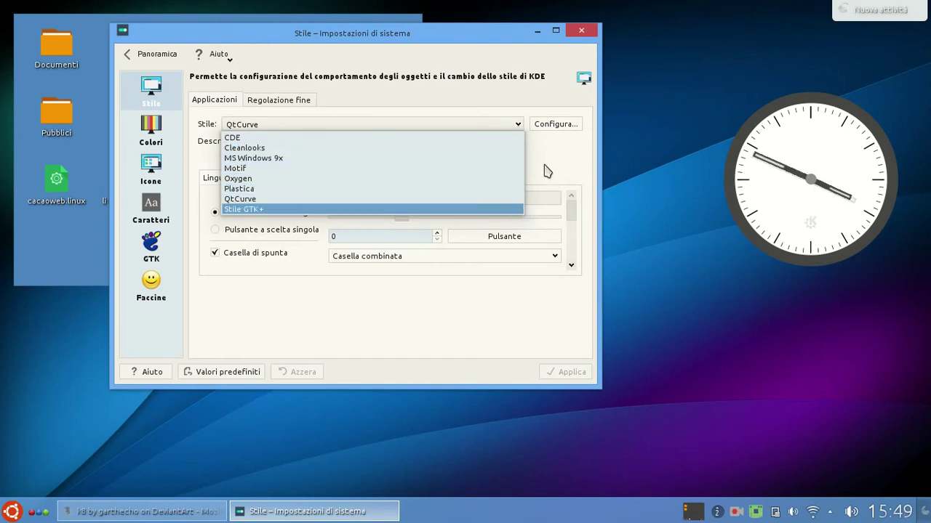
{"action": "left_click", "coordinate": [518, 125]}
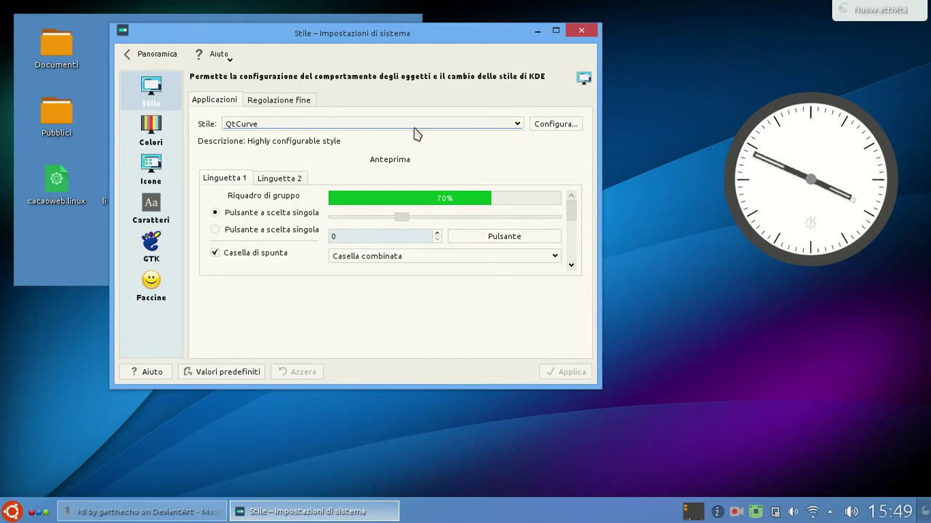
{"action": "left_click", "coordinate": [516, 124]}
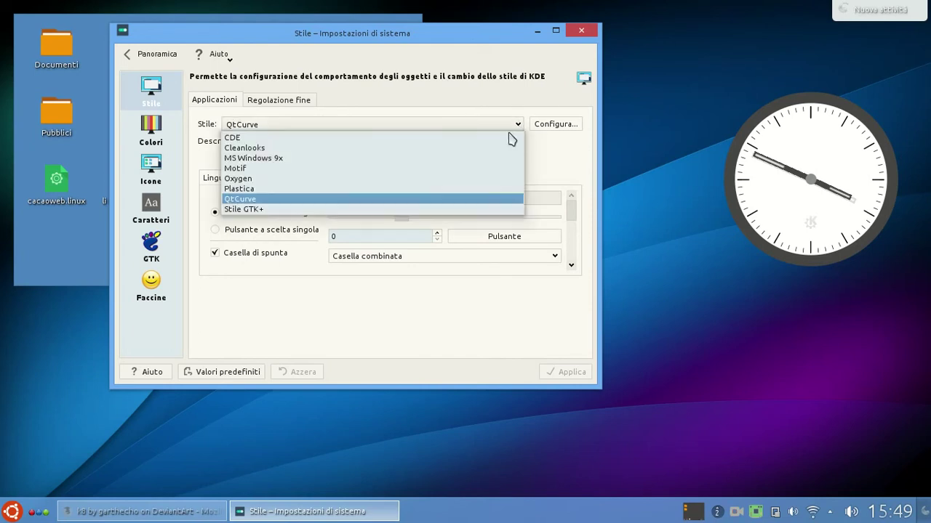
{"action": "left_click", "coordinate": [333, 180]}
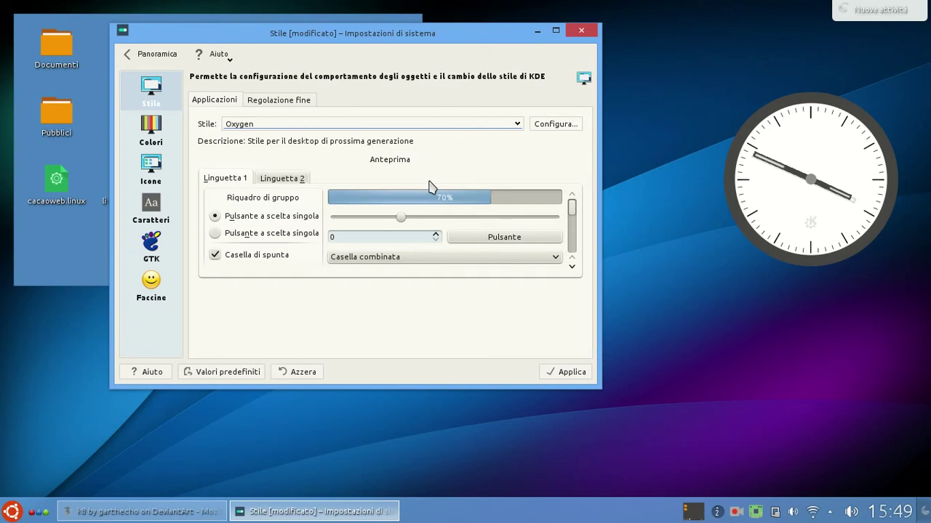
{"action": "left_click", "coordinate": [519, 125]}
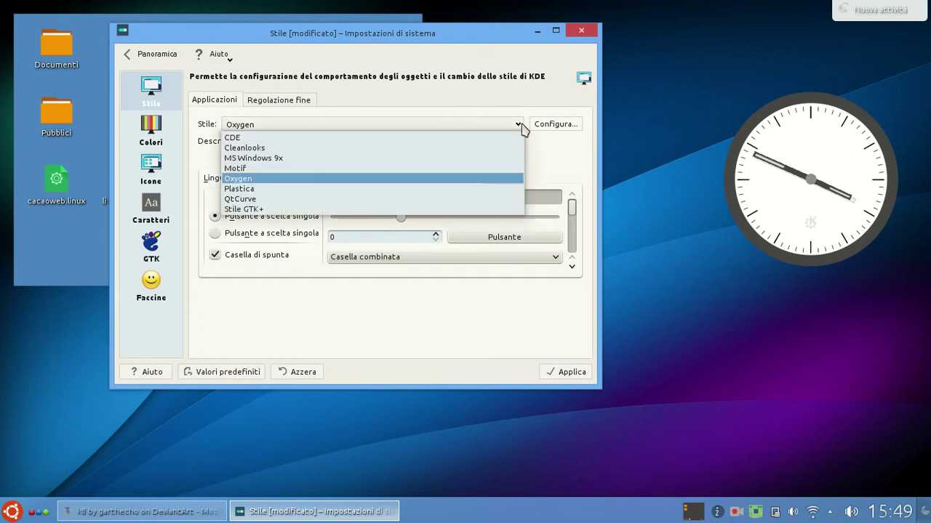
{"action": "left_click", "coordinate": [440, 199]}
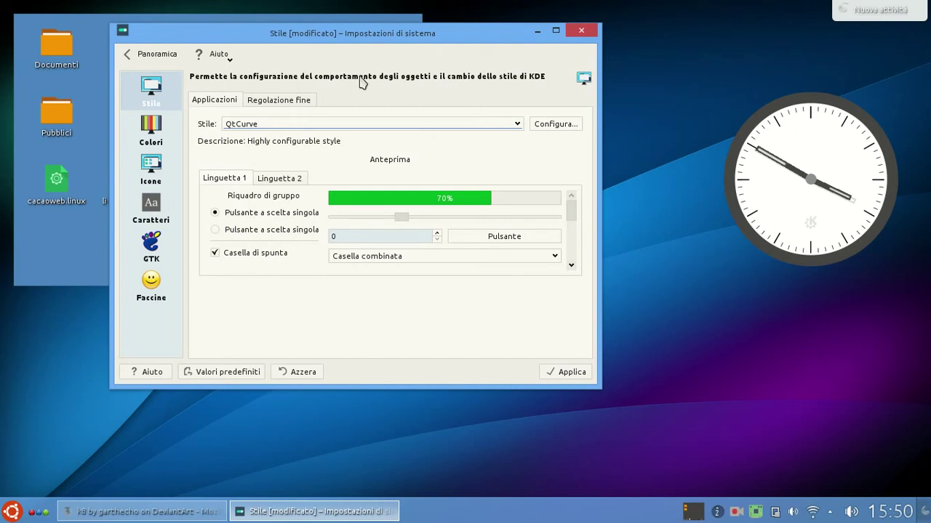
- Open a Konsole terminal beside the settings window and write the command sudo apt-get install qtcurve without running it
{"action": "left_click_drag", "start_coordinate": [347, 38], "coordinate": [429, 67]}
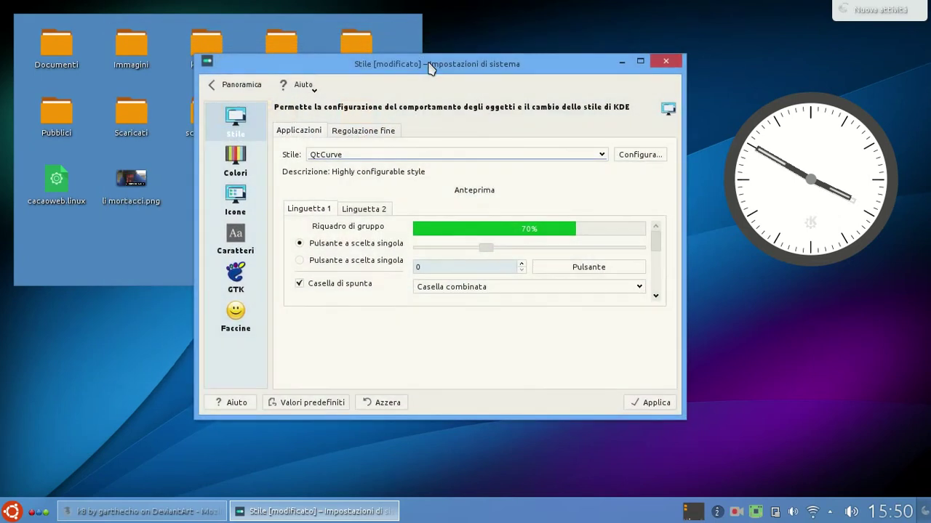
{"action": "left_click", "coordinate": [13, 518]}
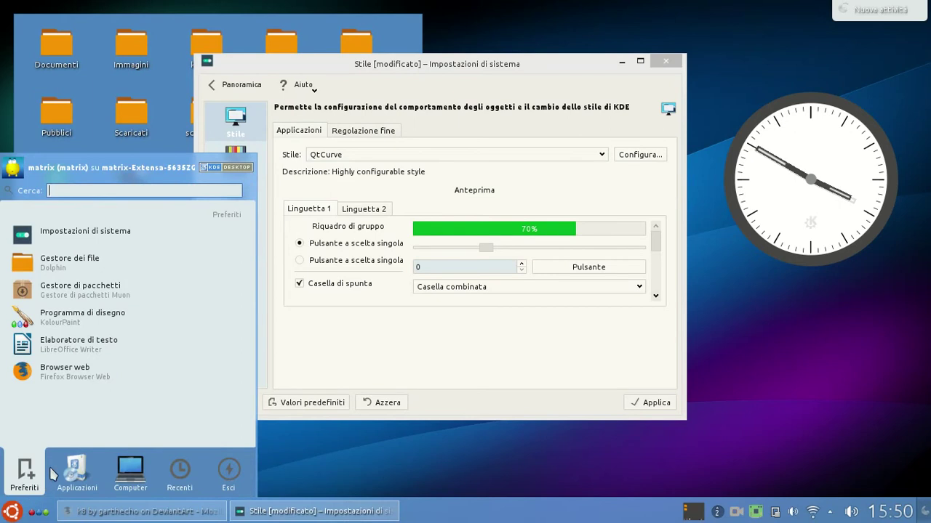
{"action": "mouse_move", "coordinate": [76, 446]}
{"action": "type", "text": "termi"}
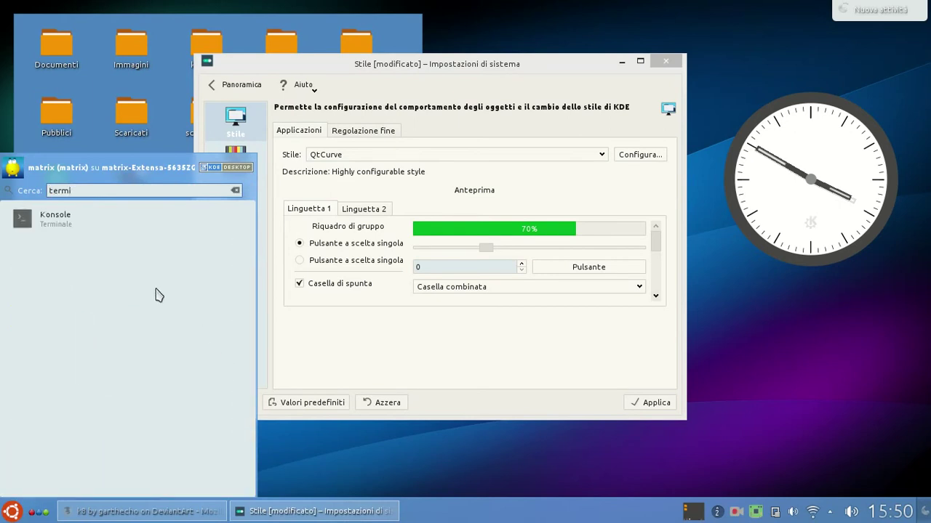
{"action": "left_click", "coordinate": [108, 222]}
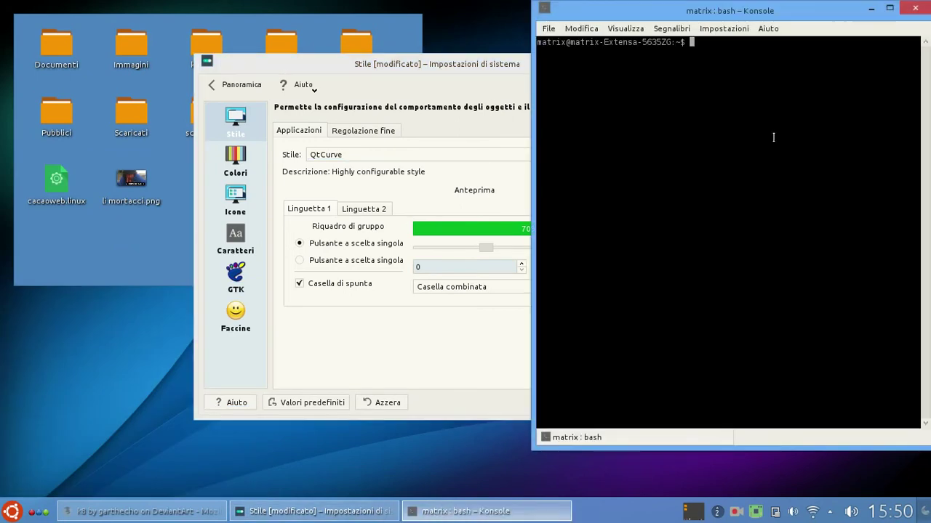
{"action": "type", "text": "sudo apt-get install"}
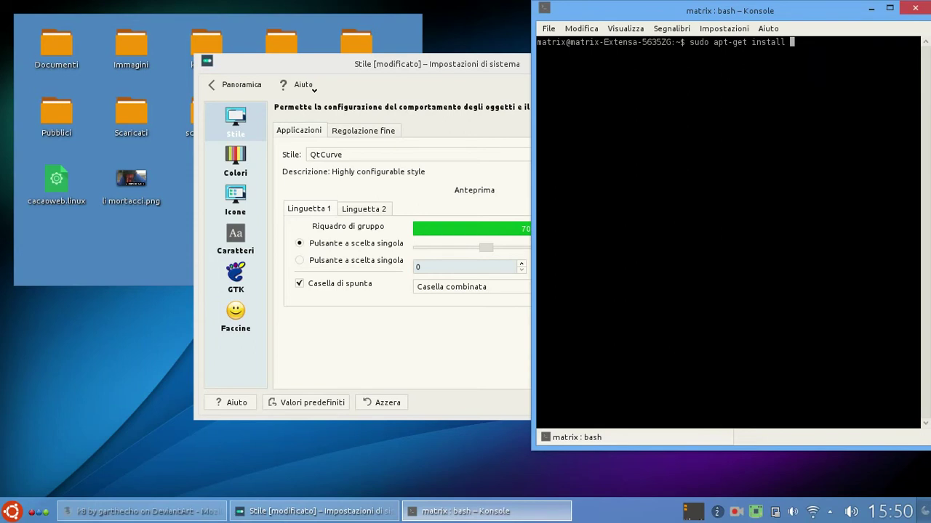
{"action": "type", "text": " qtcurve"}
- Clear the unexecuted install command from the prompt and close the terminal
{"action": "key", "text": "BackSpace"}
{"action": "key", "text": "BackSpace"}
{"action": "key", "text": "BackSpace"}
{"action": "key", "text": "BackSpace"}
{"action": "key", "text": "BackSpace"}
{"action": "key", "text": "BackSpace"}
{"action": "key", "text": "BackSpace"}
{"action": "key", "text": "BackSpace"}
{"action": "key", "text": "BackSpace"}
{"action": "key", "text": "BackSpace"}
{"action": "key", "text": "BackSpace"}
{"action": "key", "text": "BackSpace"}
{"action": "key", "text": "BackSpace"}
{"action": "key", "text": "BackSpace"}
{"action": "key", "text": "BackSpace"}
{"action": "key", "text": "BackSpace"}
{"action": "key", "text": "BackSpace"}
{"action": "key", "text": "BackSpace"}
{"action": "key", "text": "BackSpace"}
{"action": "key", "text": "BackSpace"}
{"action": "key", "text": "BackSpace"}
{"action": "key", "text": "BackSpace"}
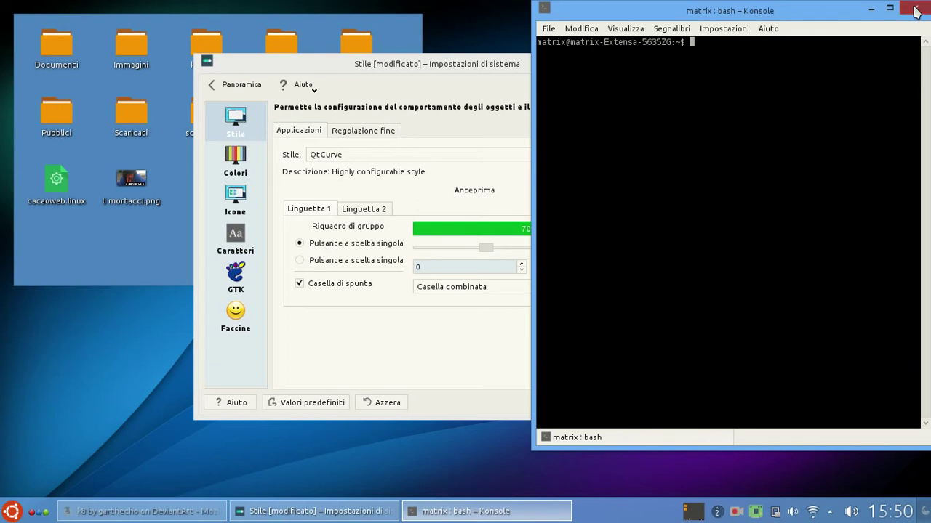
{"action": "left_click", "coordinate": [914, 10]}
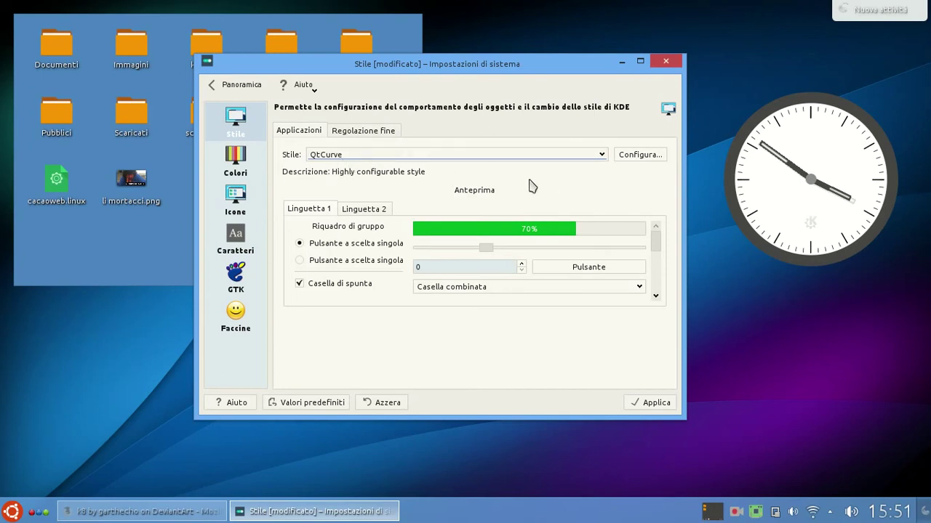
- View the presets and preview page of the QtCurve style configuration and close it without saving changes
{"action": "left_click", "coordinate": [646, 162]}
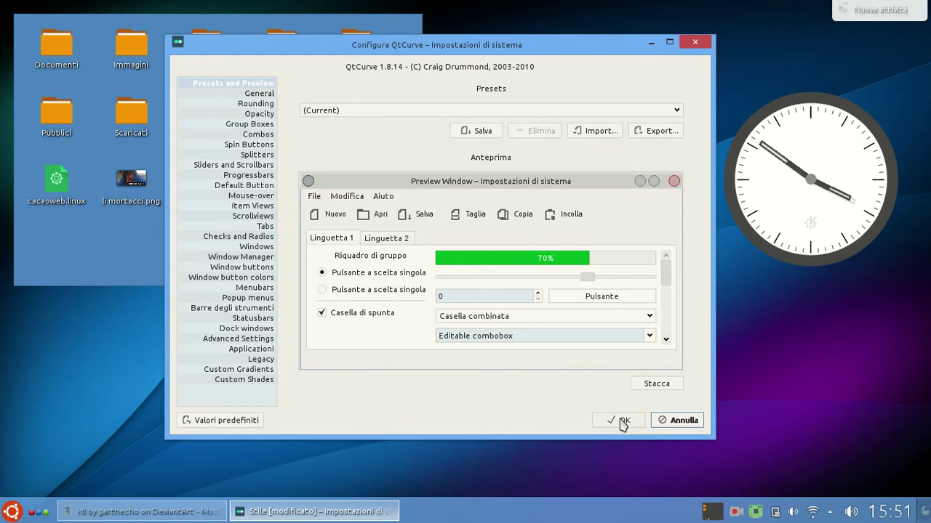
{"action": "left_click", "coordinate": [690, 421]}
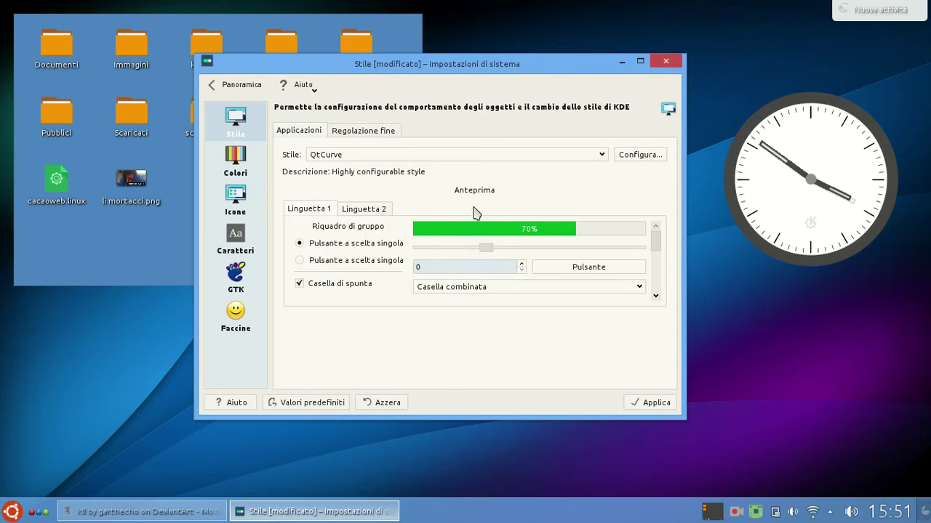
- Review the available widget styles, keep QtCurve, apply the style change and close the system settings
{"action": "left_click", "coordinate": [601, 156]}
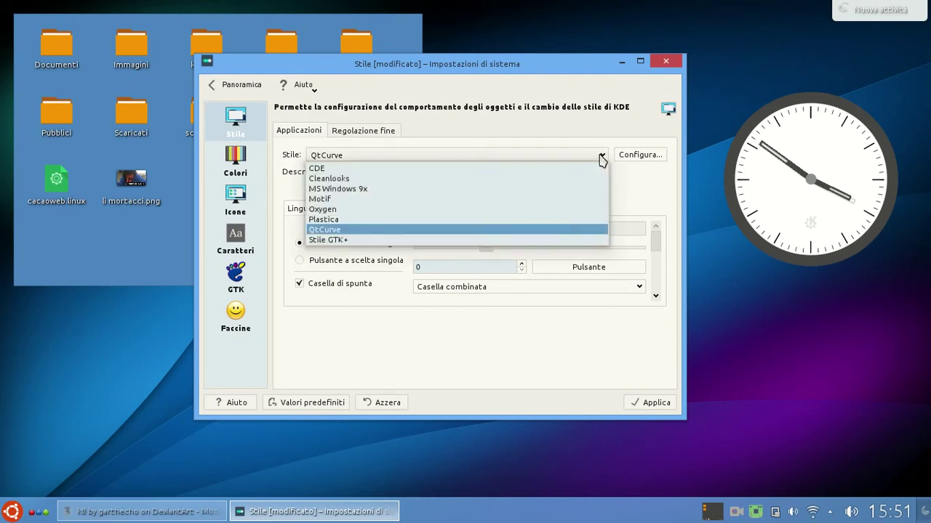
{"action": "left_click", "coordinate": [601, 156]}
{"action": "left_click", "coordinate": [601, 155]}
{"action": "left_click", "coordinate": [602, 155]}
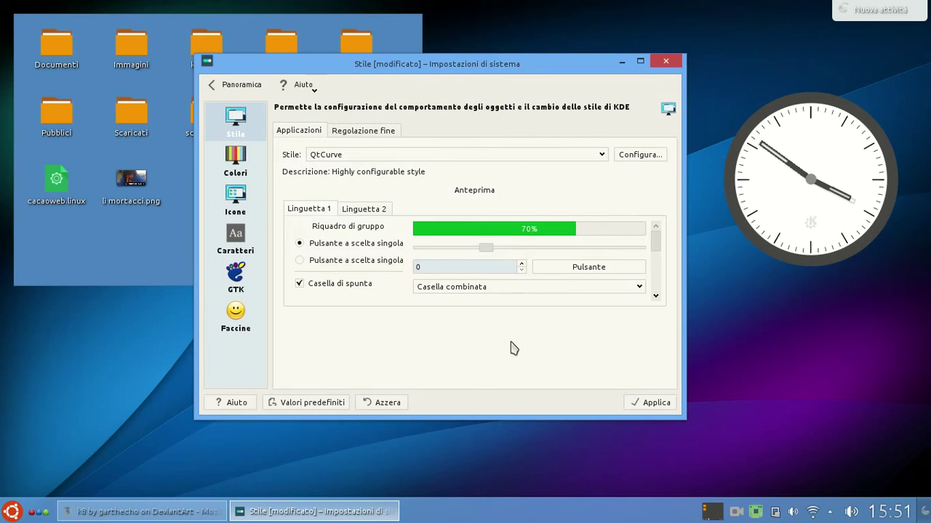
{"action": "left_click", "coordinate": [650, 405]}
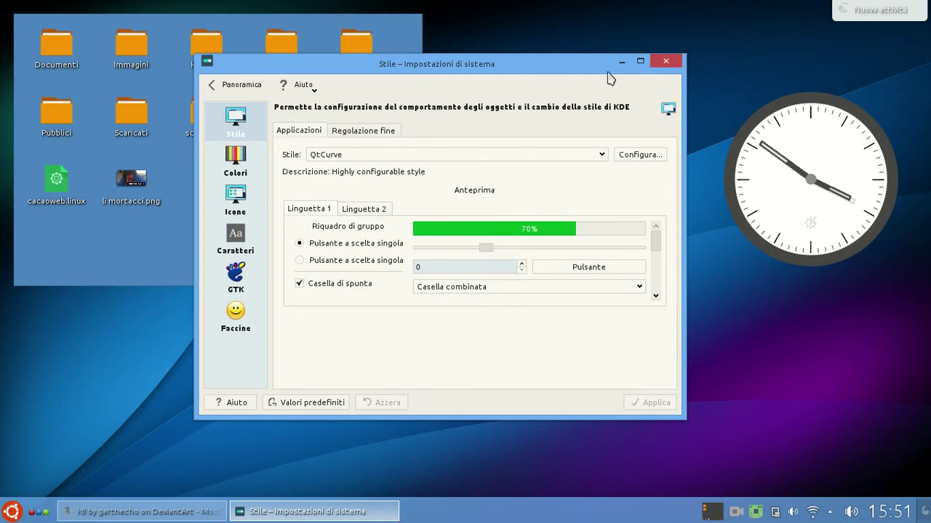
{"action": "left_click", "coordinate": [666, 61]}
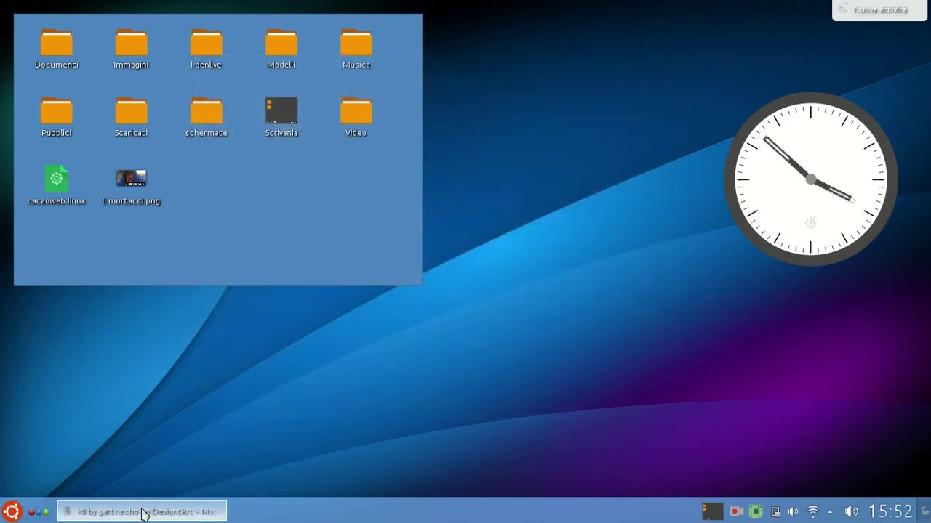
- Bring up the Firefox window with the k8 DeviantArt download page and close the browser
{"action": "mouse_move", "coordinate": [142, 512]}
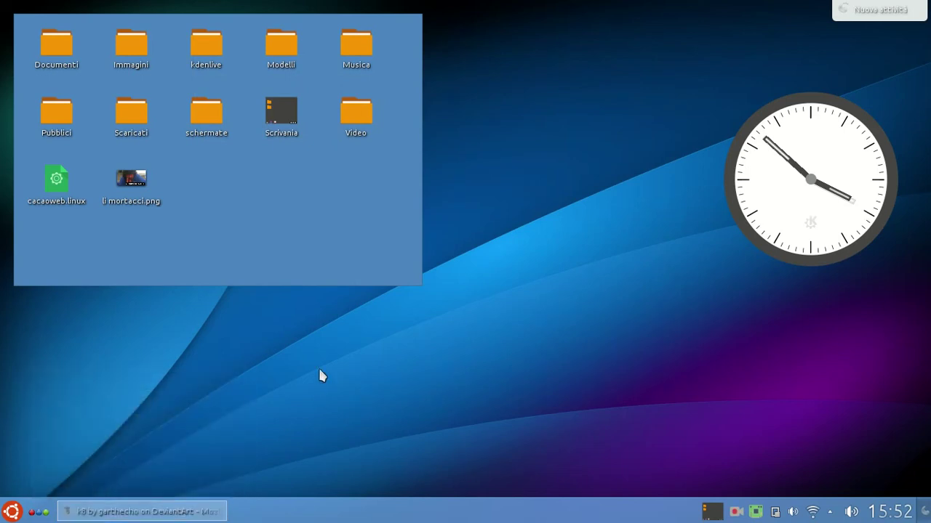
{"action": "left_click", "coordinate": [167, 510]}
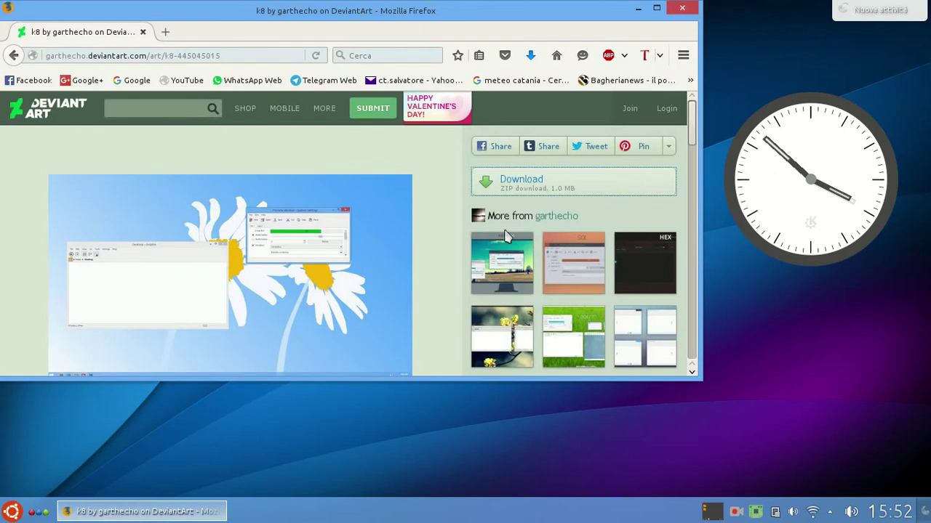
{"action": "left_click", "coordinate": [637, 9]}
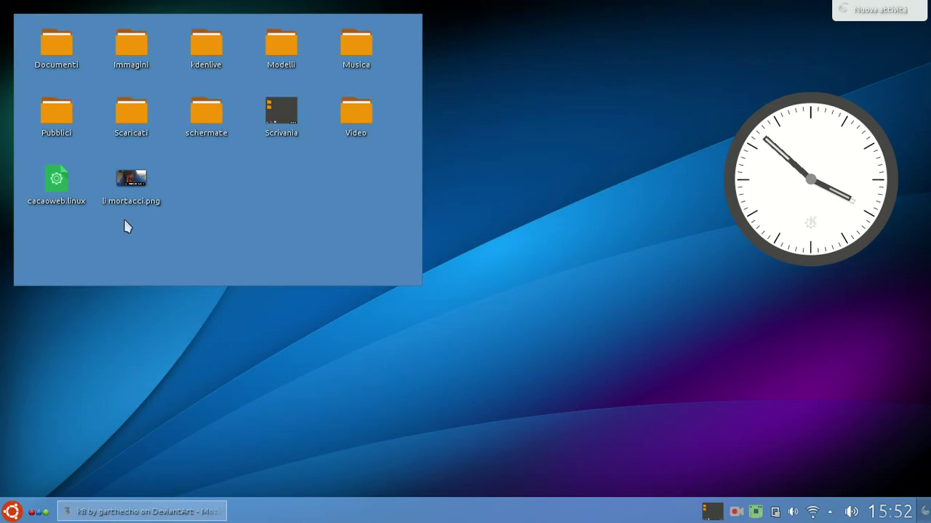
{"action": "mouse_move", "coordinate": [127, 226]}
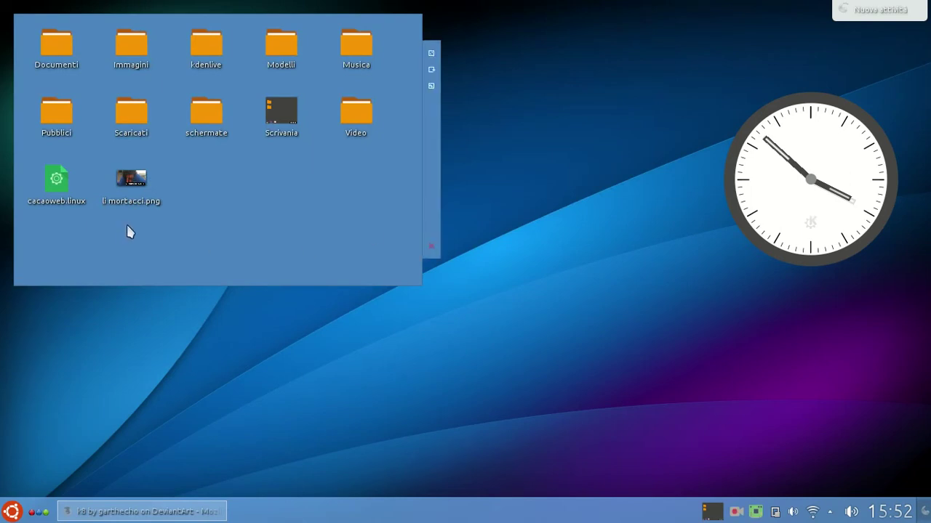
{"action": "left_click", "coordinate": [156, 509]}
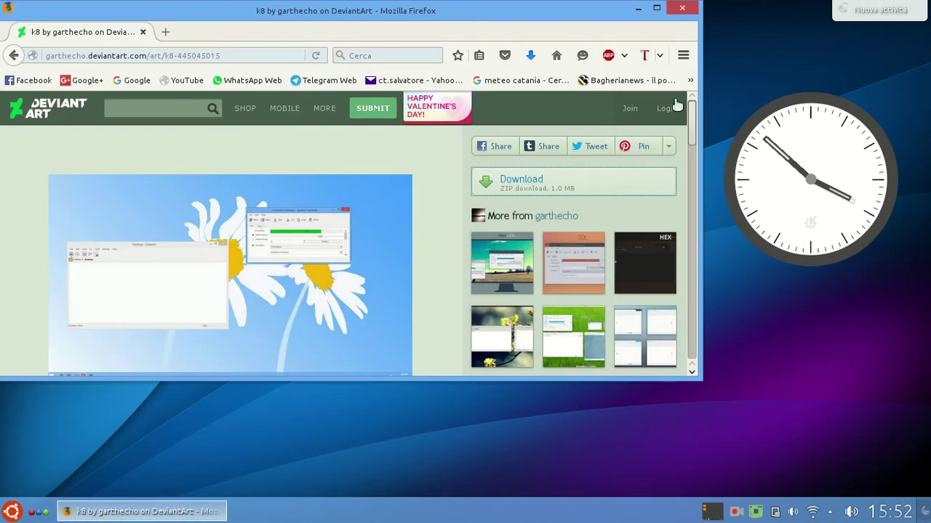
{"action": "left_click", "coordinate": [683, 8]}
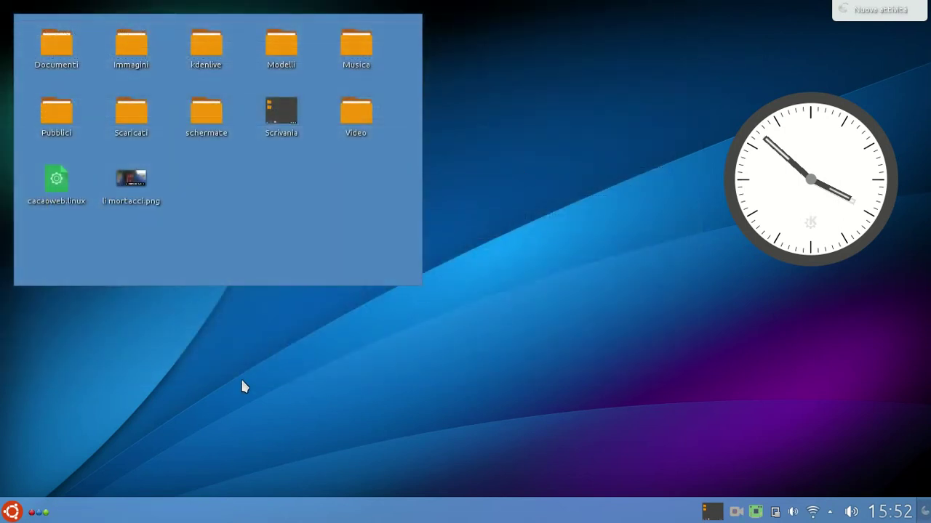
- Extract k8_by_garthecho-d7cyuxj.zip in place inside the Scaricati folder and open the extracted k8-KDETheme folder
{"action": "mouse_move", "coordinate": [322, 212]}
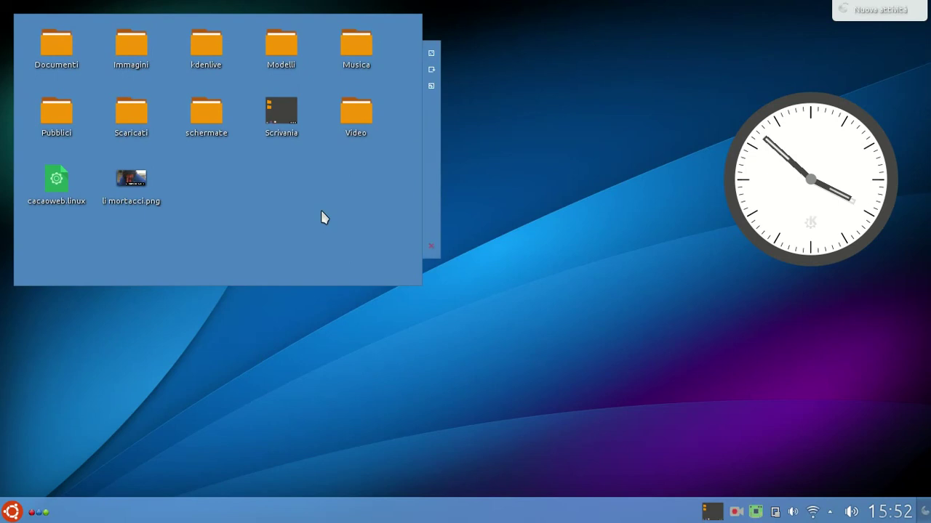
{"action": "left_click", "coordinate": [131, 138]}
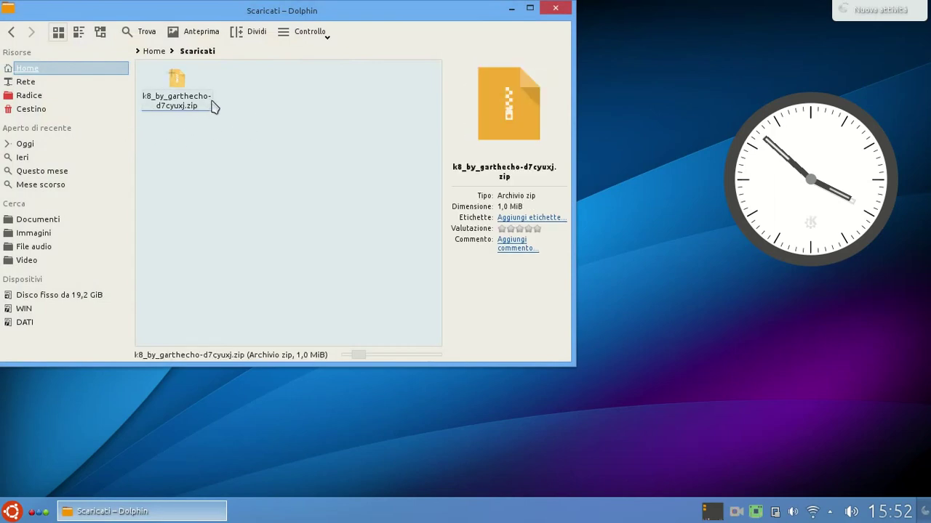
{"action": "right_click", "coordinate": [167, 108]}
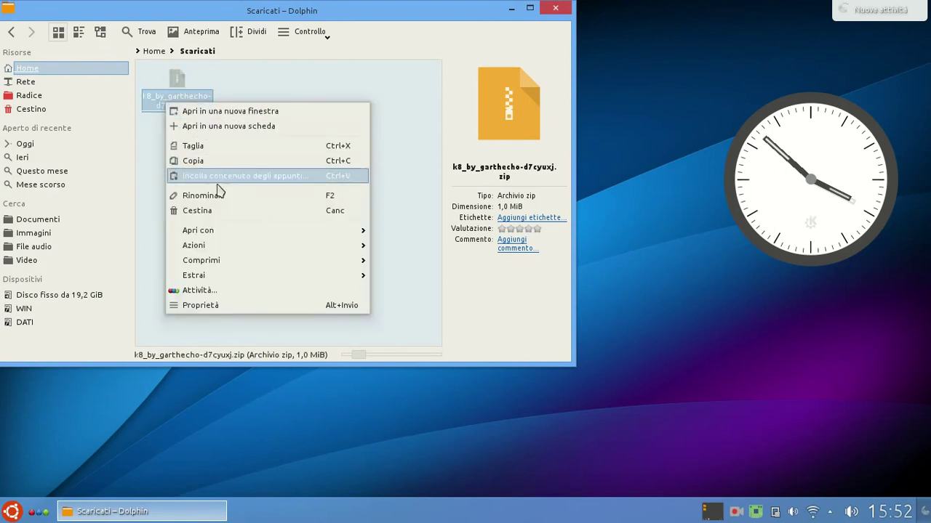
{"action": "mouse_move", "coordinate": [239, 280]}
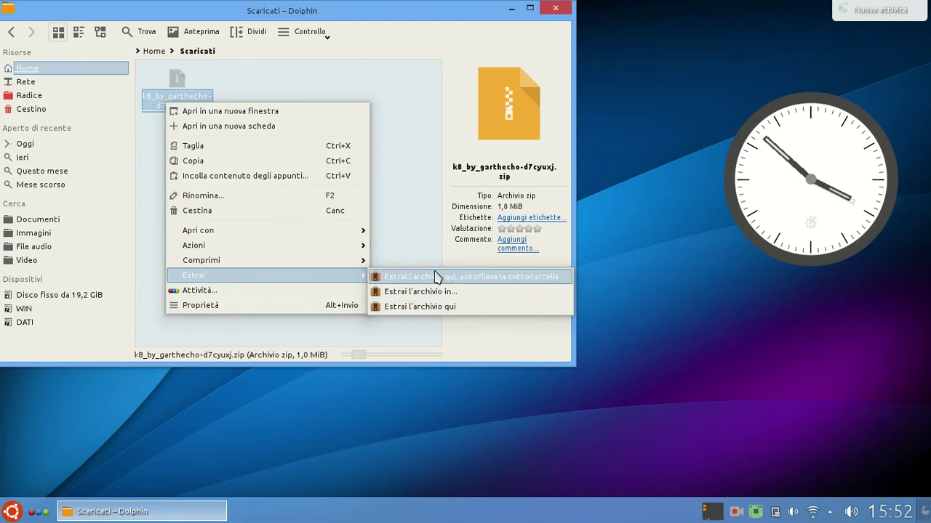
{"action": "left_click", "coordinate": [435, 309]}
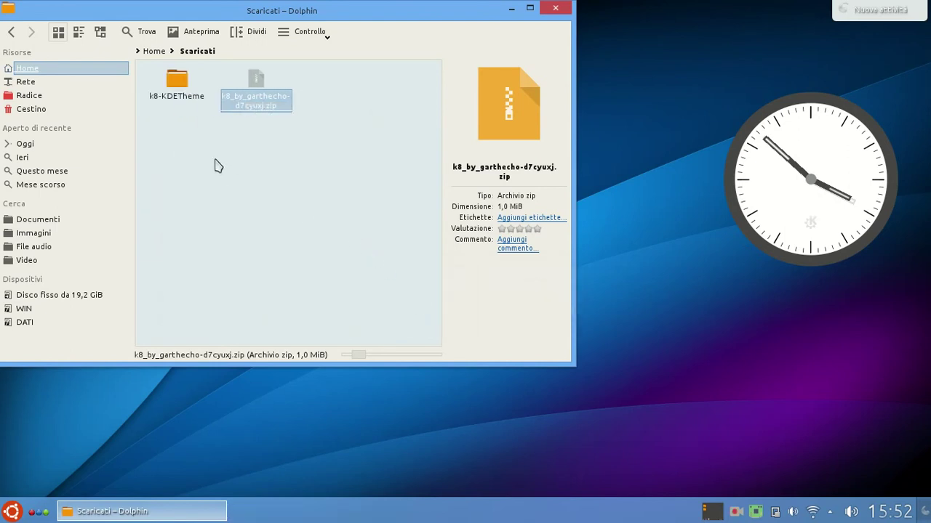
{"action": "left_click", "coordinate": [186, 101]}
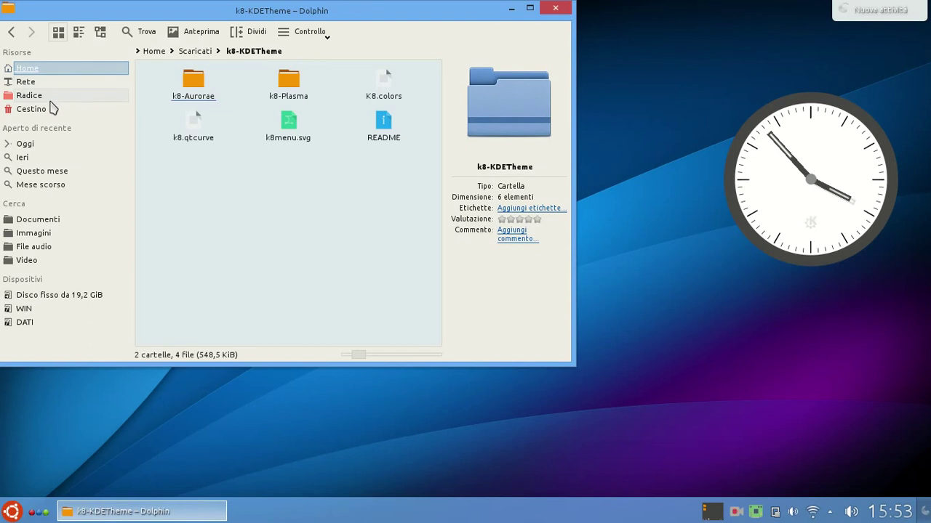
- Go to the Home folder in the file manager and show its hidden files
{"action": "left_click", "coordinate": [40, 70]}
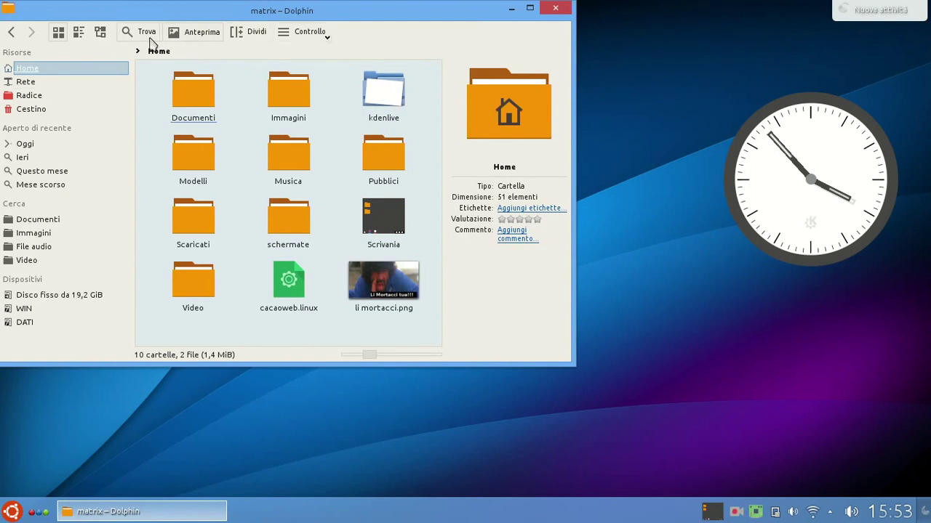
{"action": "left_click", "coordinate": [324, 40]}
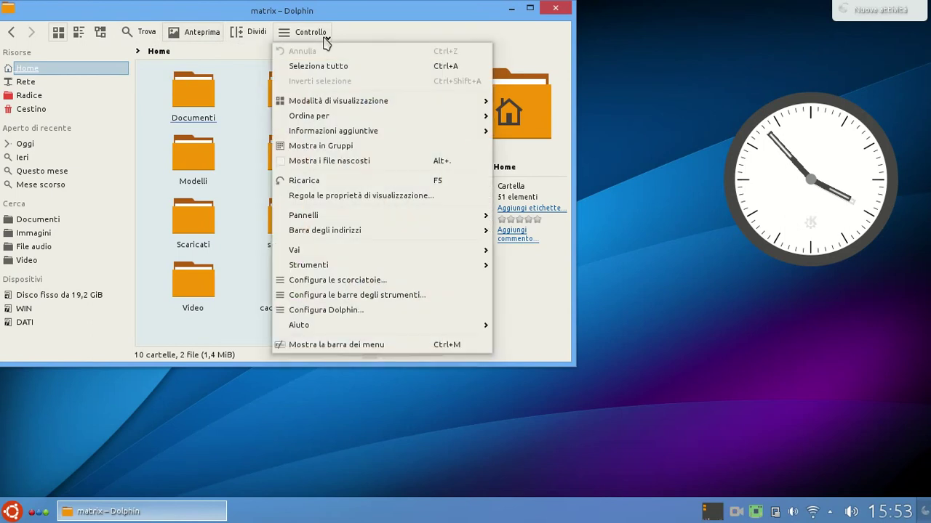
{"action": "left_click", "coordinate": [347, 165]}
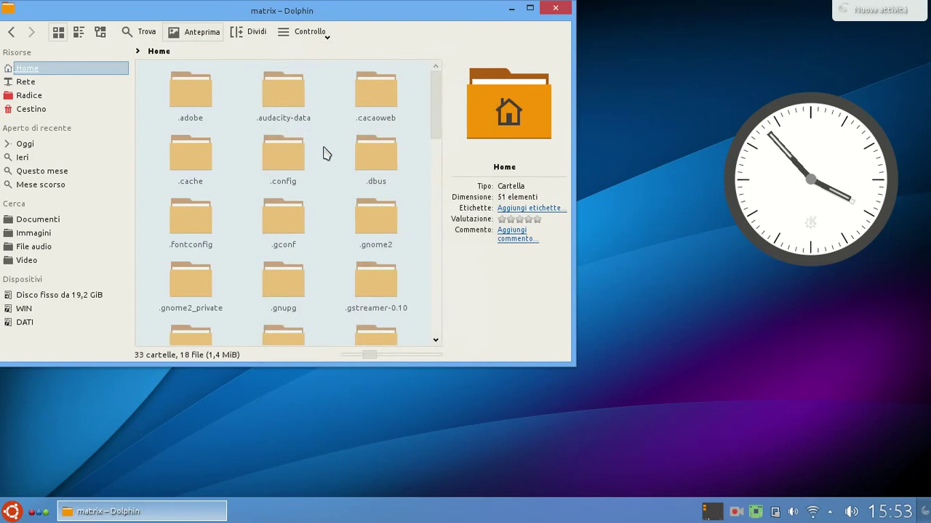
- Open the hidden .kde folder in Home and go into share and its apps subfolder
{"action": "scroll", "coordinate": [434, 108], "scroll_direction": "down", "scroll_amount": 1}
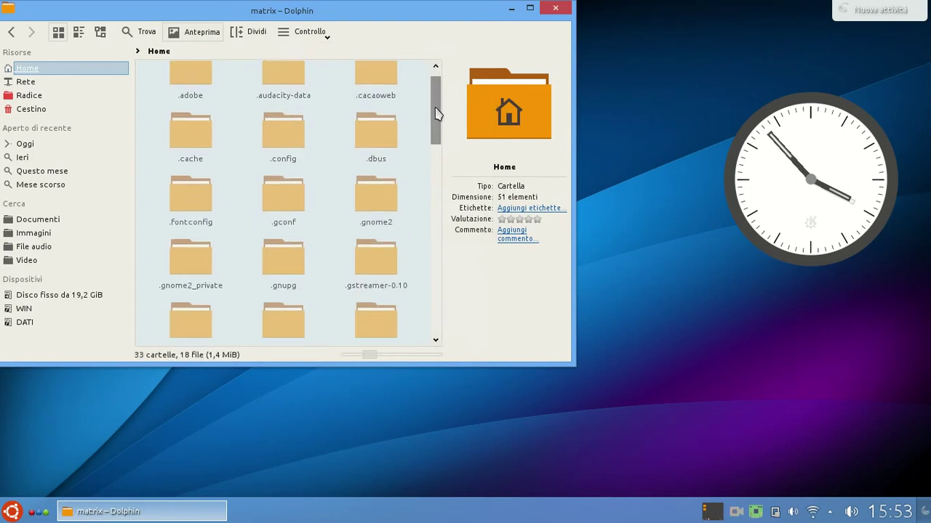
{"action": "scroll", "coordinate": [435, 108], "scroll_direction": "up", "scroll_amount": 1}
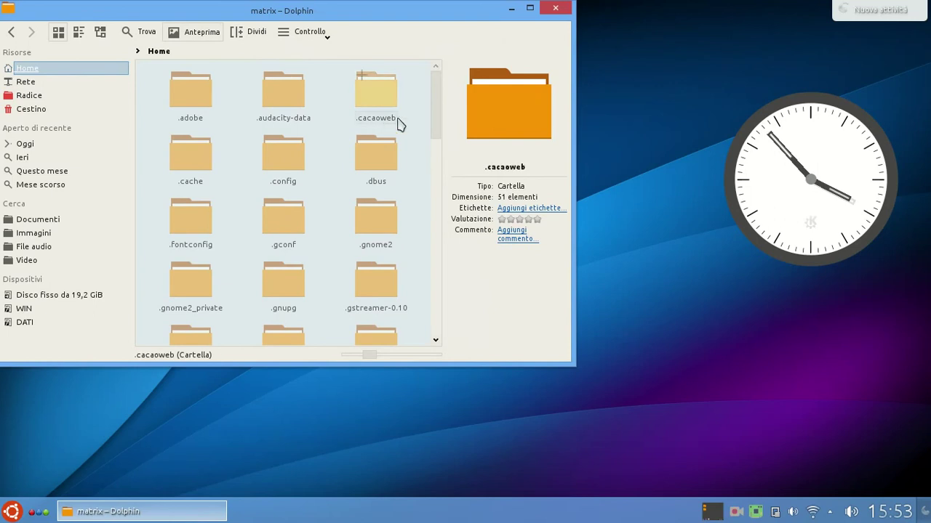
{"action": "left_click_drag", "start_coordinate": [436, 98], "coordinate": [434, 150]}
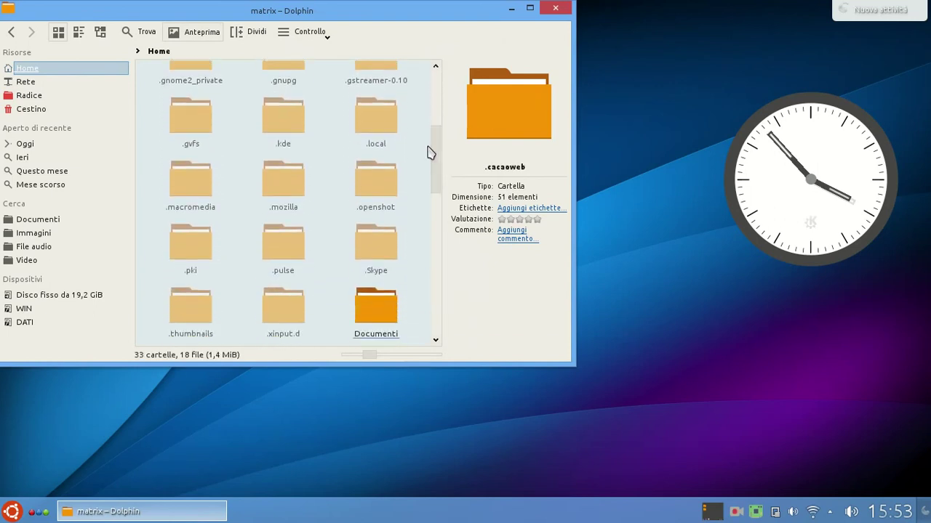
{"action": "left_click", "coordinate": [286, 148]}
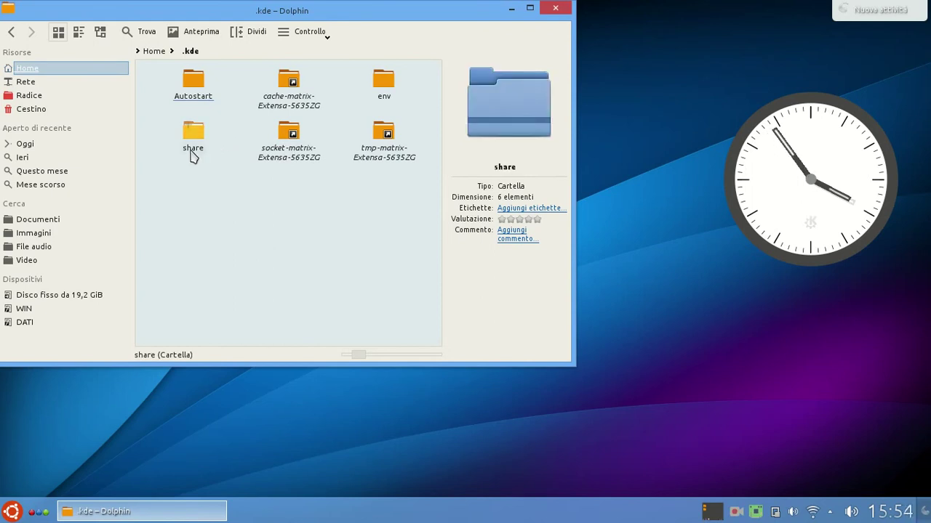
{"action": "left_click", "coordinate": [194, 151]}
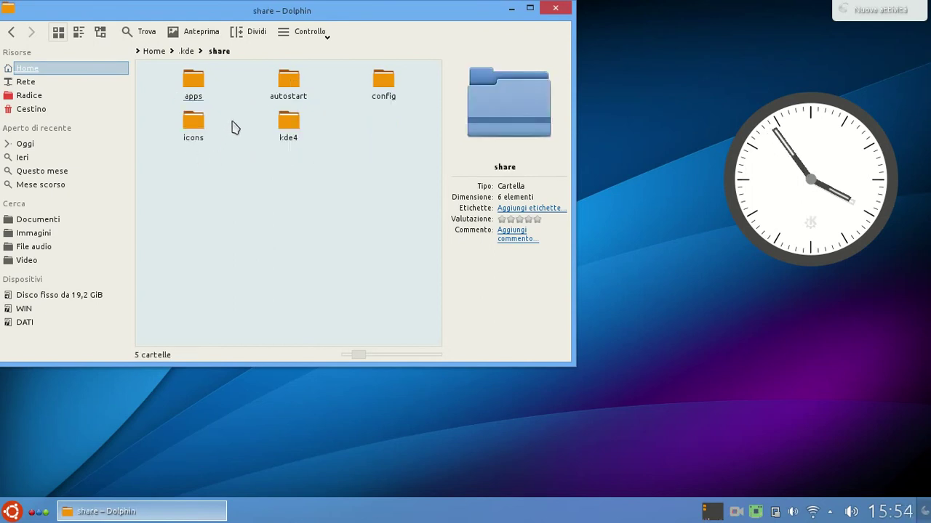
{"action": "left_click", "coordinate": [193, 90]}
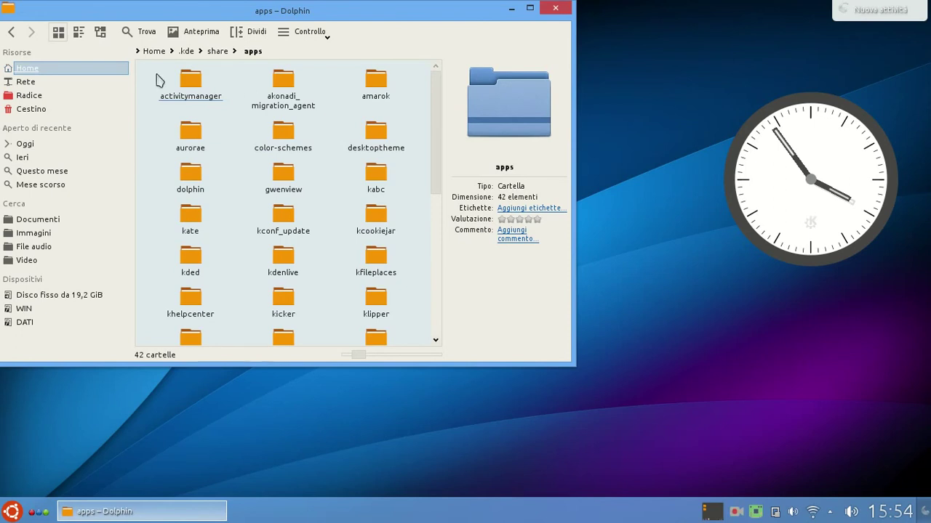
- Open a second Dolphin window beside the apps folder and browse to Scaricati/k8-KDETheme in it
{"action": "left_click", "coordinate": [11, 513]}
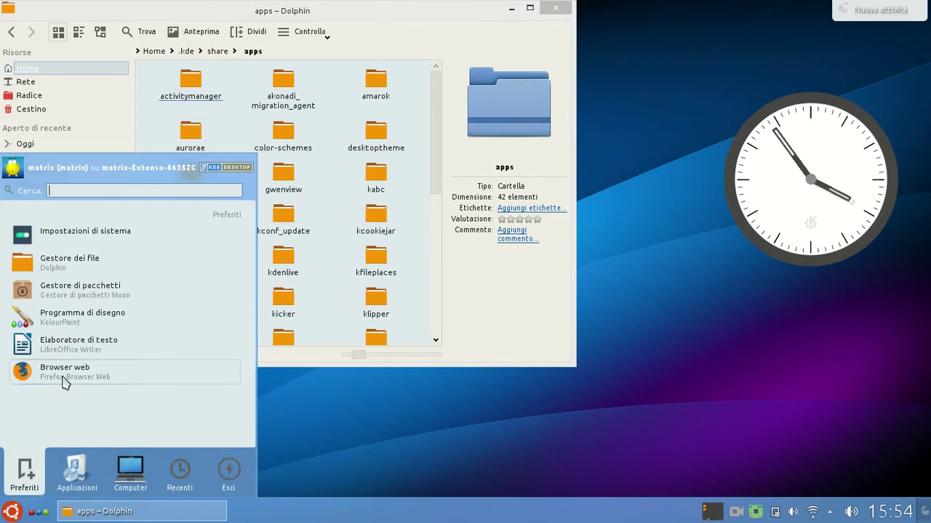
{"action": "left_click", "coordinate": [94, 264]}
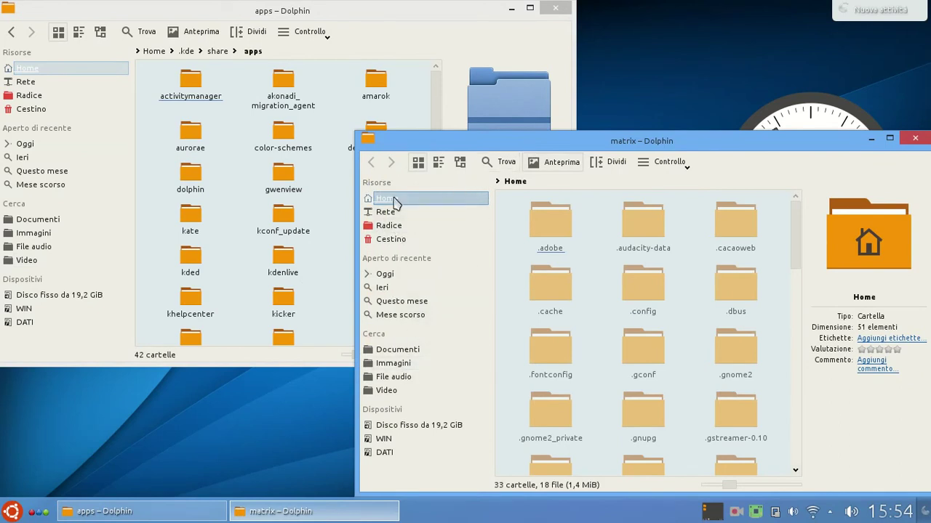
{"action": "left_click_drag", "start_coordinate": [746, 148], "coordinate": [730, 76]}
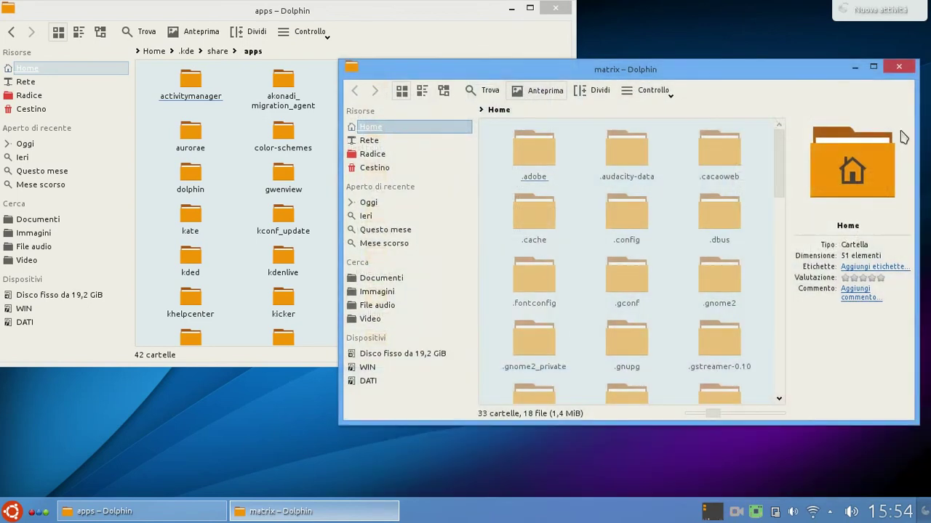
{"action": "left_click_drag", "start_coordinate": [779, 154], "coordinate": [780, 280]}
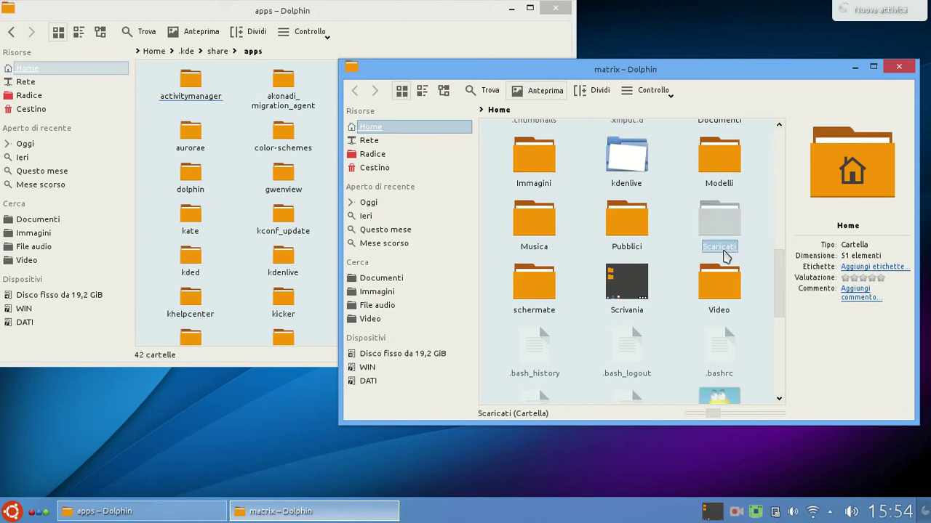
{"action": "left_click", "coordinate": [720, 247]}
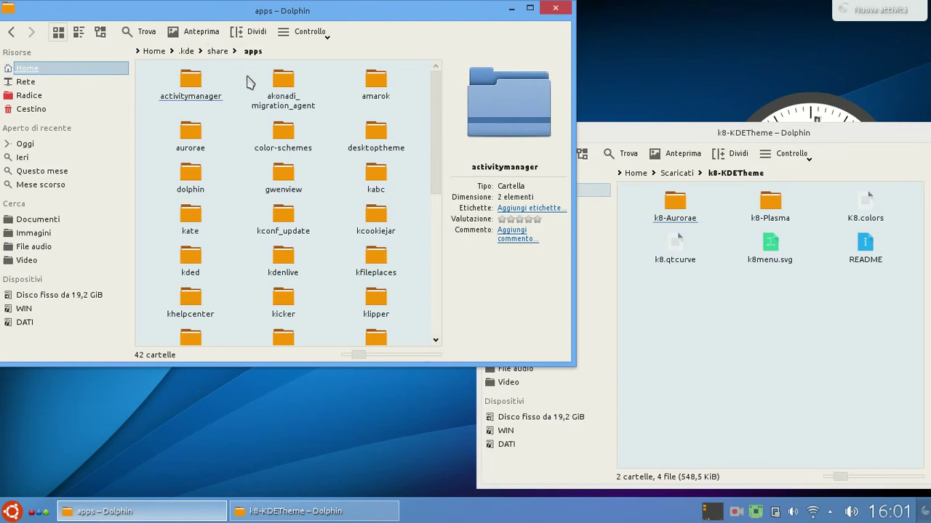
- Inspect the aurorae/themes and desktoptheme folders within apps, where k8-Aurorae and k8-Plasma belong, and return to apps
{"action": "left_click", "coordinate": [191, 138]}
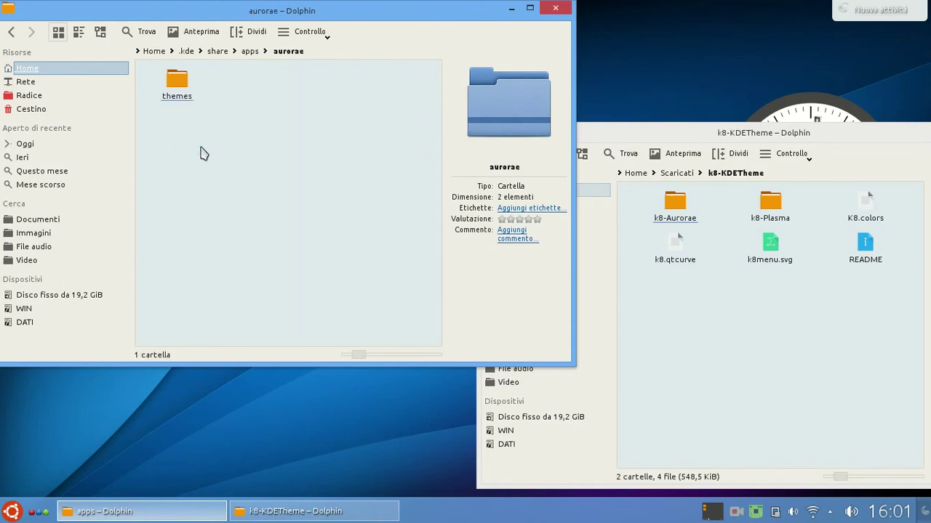
{"action": "left_click", "coordinate": [182, 97]}
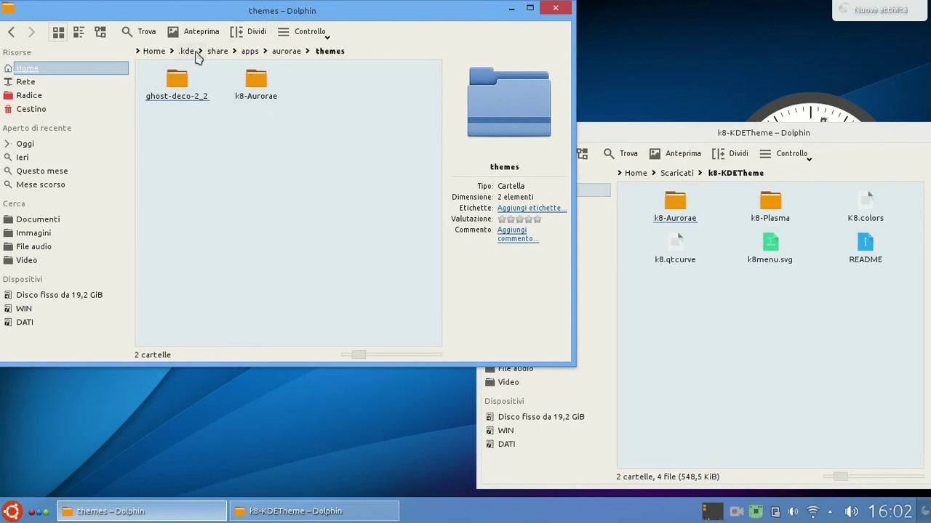
{"action": "left_click", "coordinate": [256, 52]}
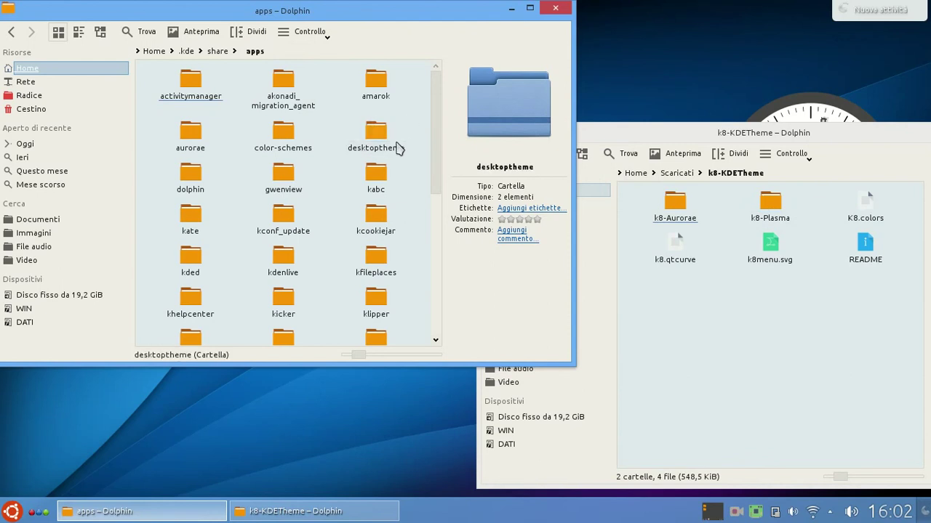
{"action": "left_click", "coordinate": [377, 138]}
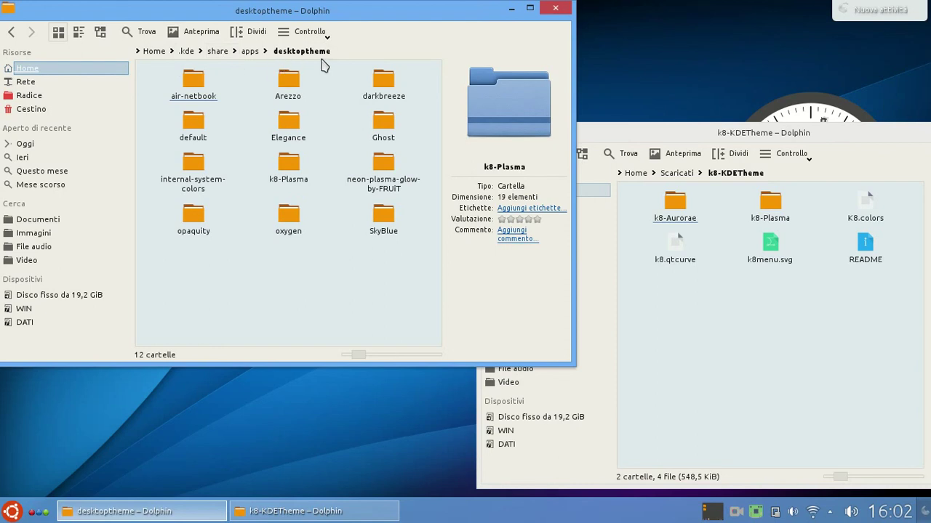
{"action": "left_click", "coordinate": [255, 52]}
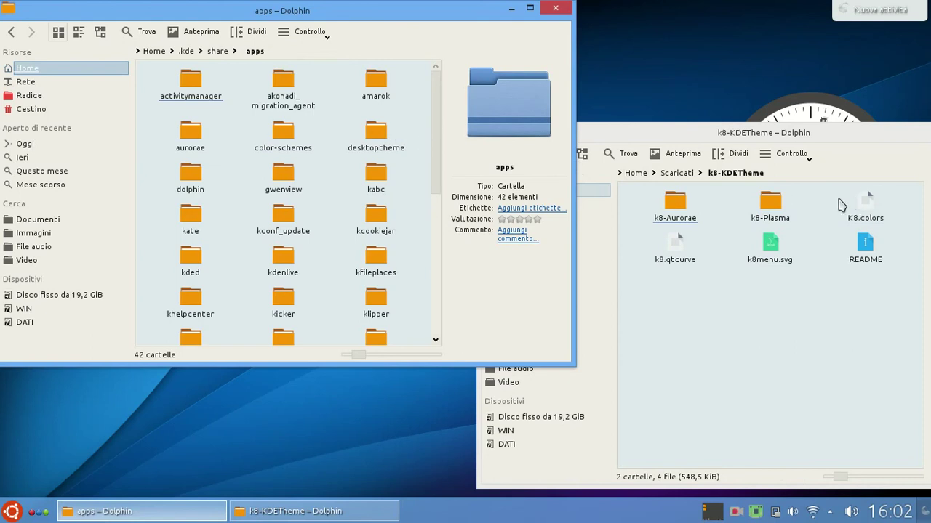
- Inspect the color-schemes and QtCurve folders within apps, where K8.colors and k8.qtcurve belong, and return to apps
{"action": "left_click", "coordinate": [291, 153]}
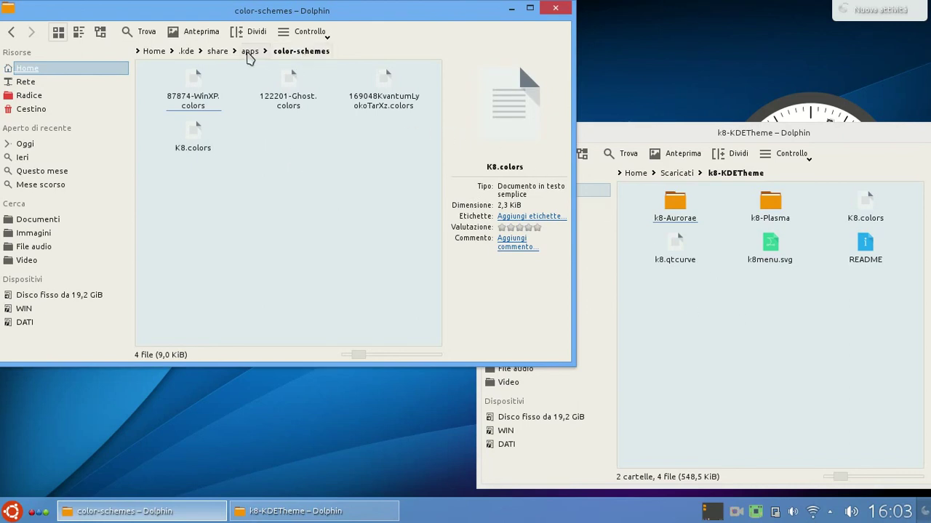
{"action": "left_click", "coordinate": [249, 52]}
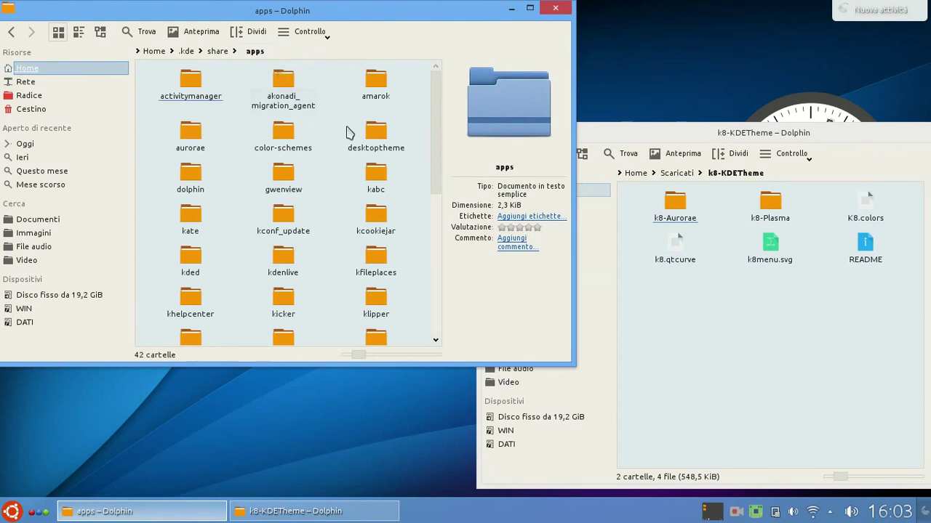
{"action": "left_click_drag", "start_coordinate": [436, 178], "coordinate": [430, 326]}
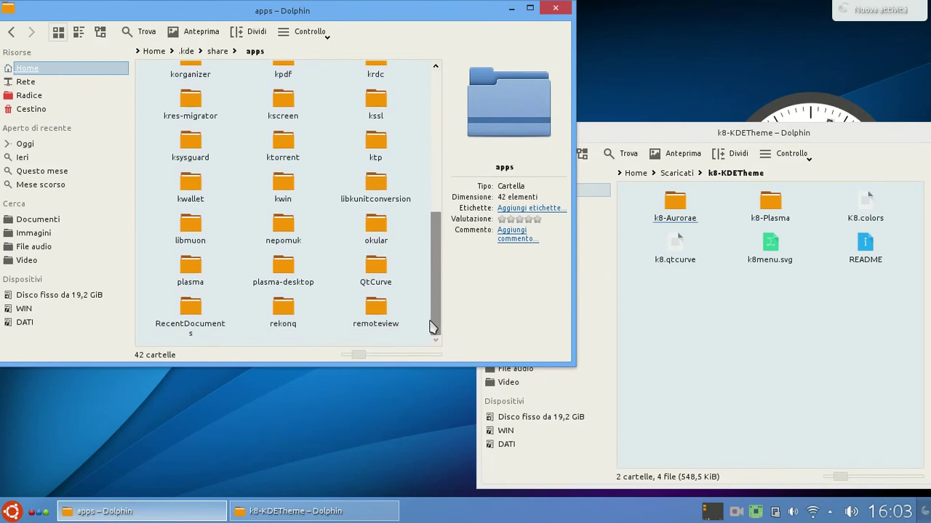
{"action": "left_click", "coordinate": [383, 285]}
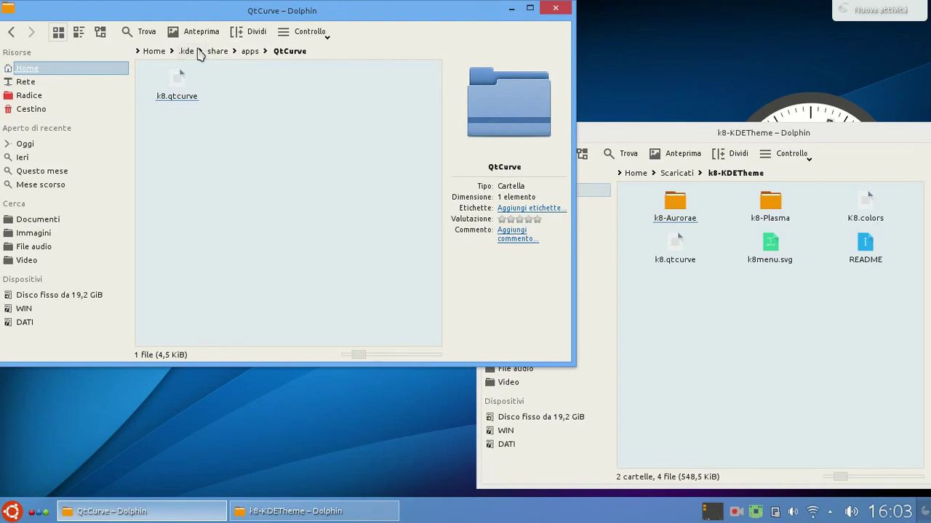
{"action": "left_click", "coordinate": [247, 54]}
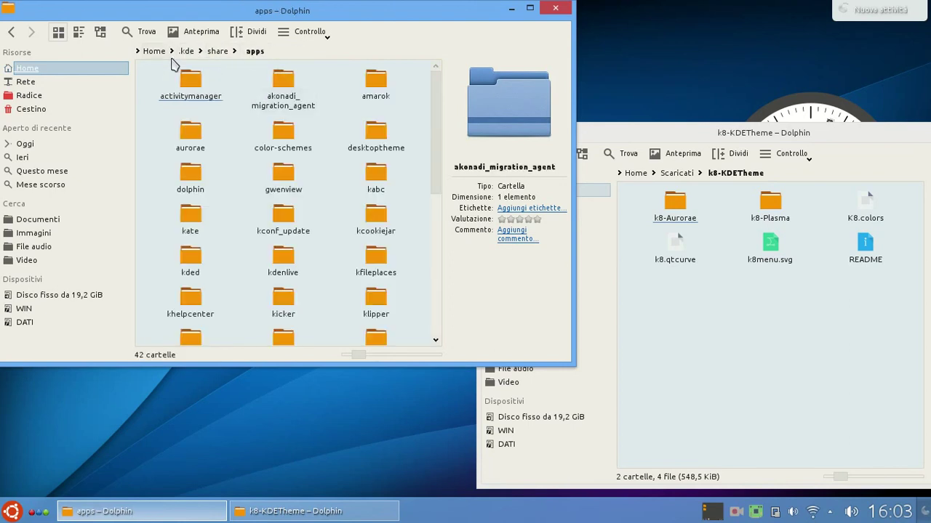
- Retrace the path to the theme folders from Home through the hidden .kde folder and share to apps
{"action": "left_click", "coordinate": [154, 52]}
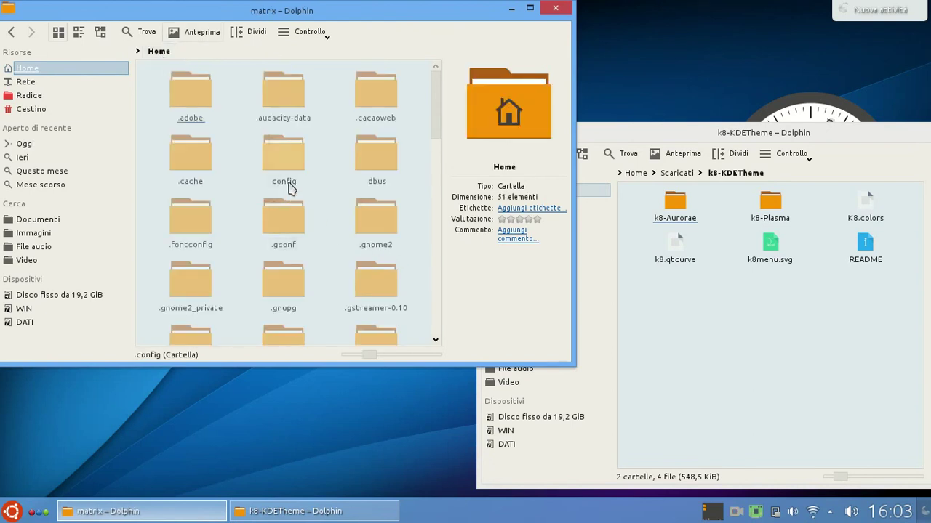
{"action": "scroll", "coordinate": [336, 253], "scroll_direction": "down", "scroll_amount": 3}
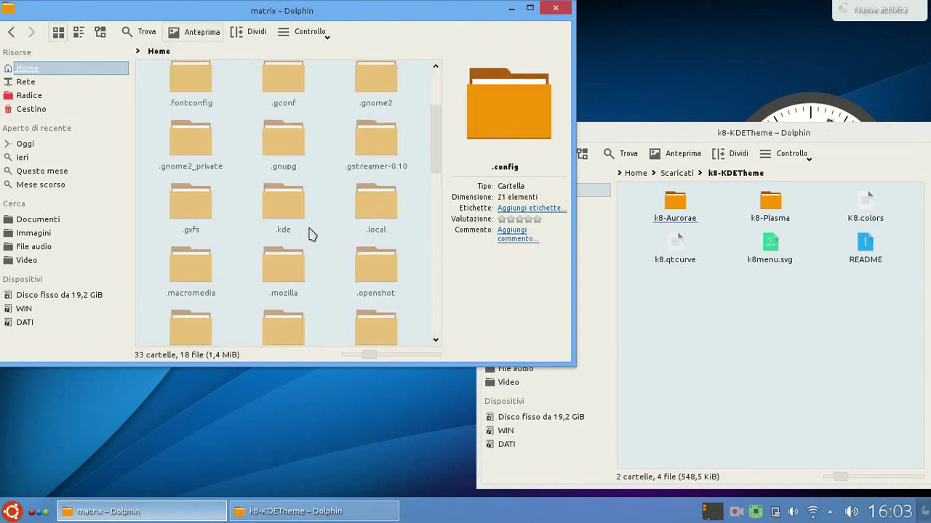
{"action": "left_click", "coordinate": [283, 230]}
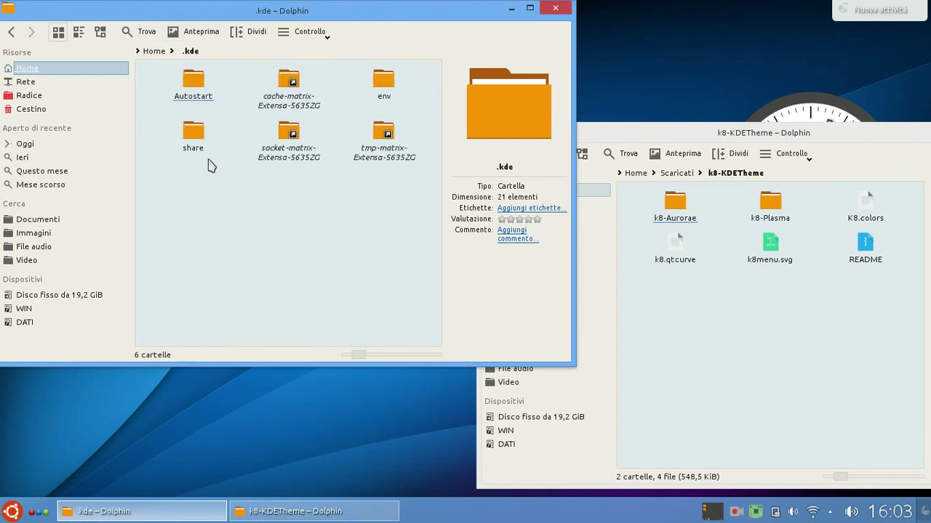
{"action": "left_click", "coordinate": [194, 133]}
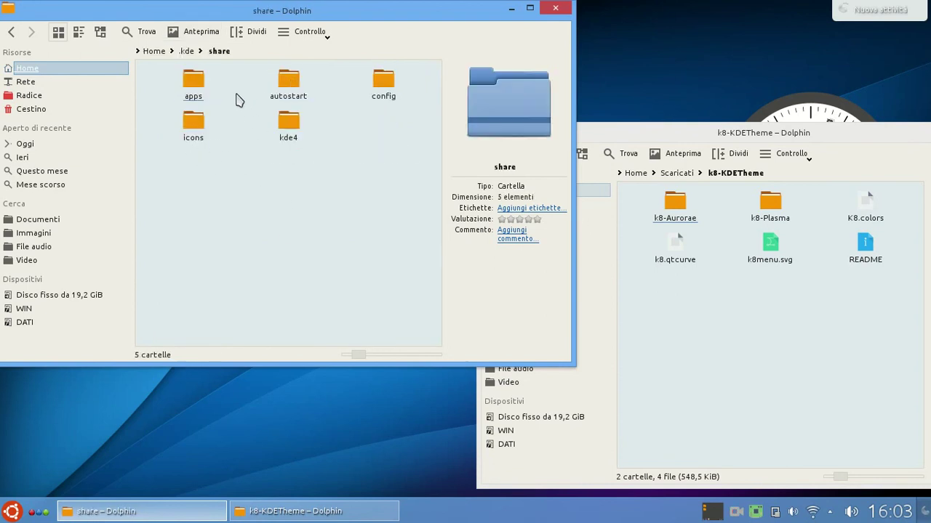
{"action": "left_click", "coordinate": [202, 102]}
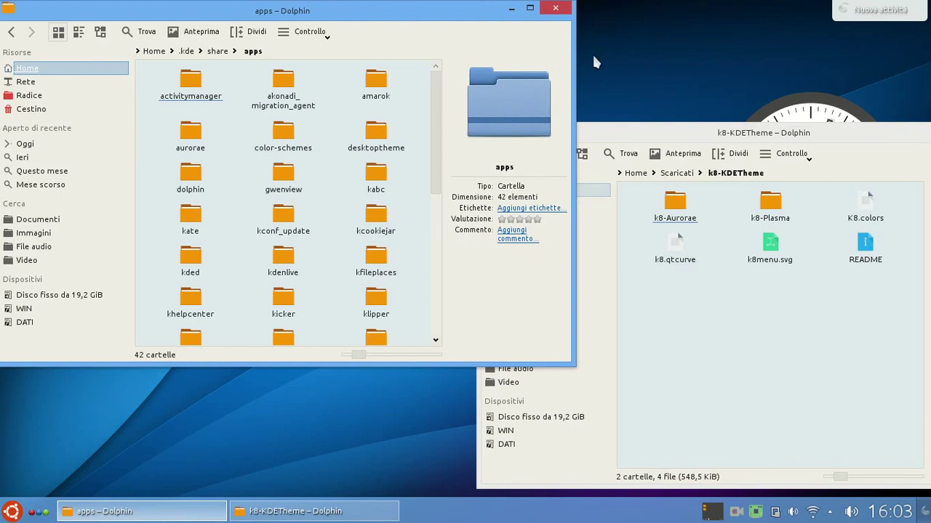
- Bring the k8-KDETheme Dolphin window to the front and close it
{"action": "left_click", "coordinate": [858, 135]}
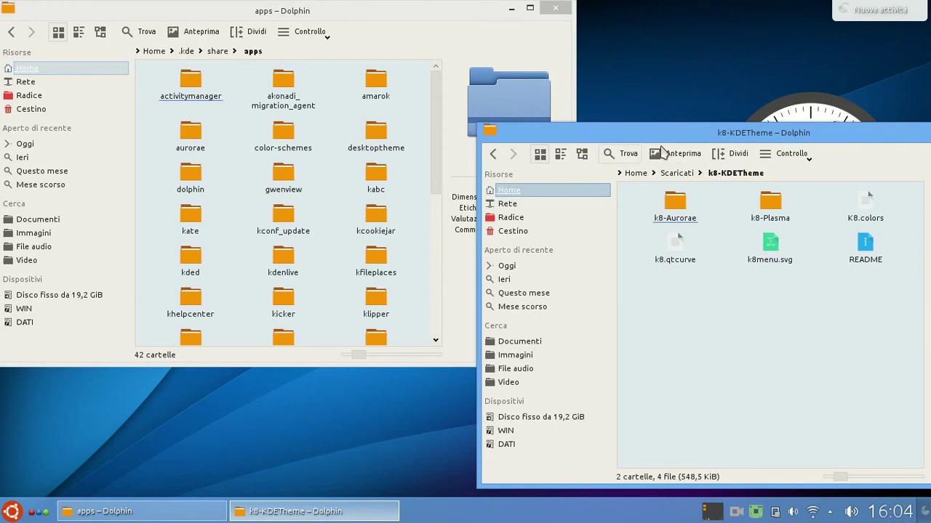
{"action": "left_click_drag", "start_coordinate": [694, 142], "coordinate": [498, 67]}
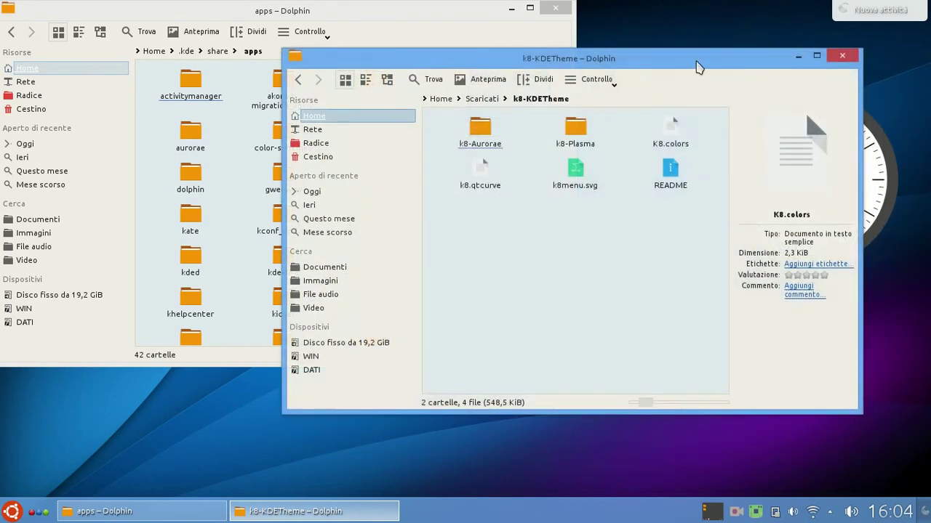
{"action": "left_click", "coordinate": [844, 58]}
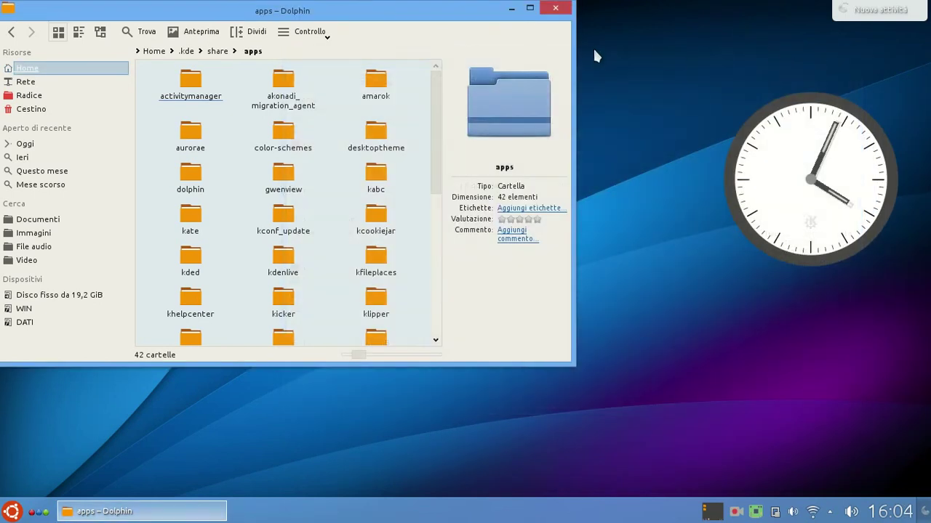
- Return to the Home folder, turn off the display of hidden files and close Dolphin
{"action": "left_click_drag", "start_coordinate": [324, 10], "coordinate": [484, 61]}
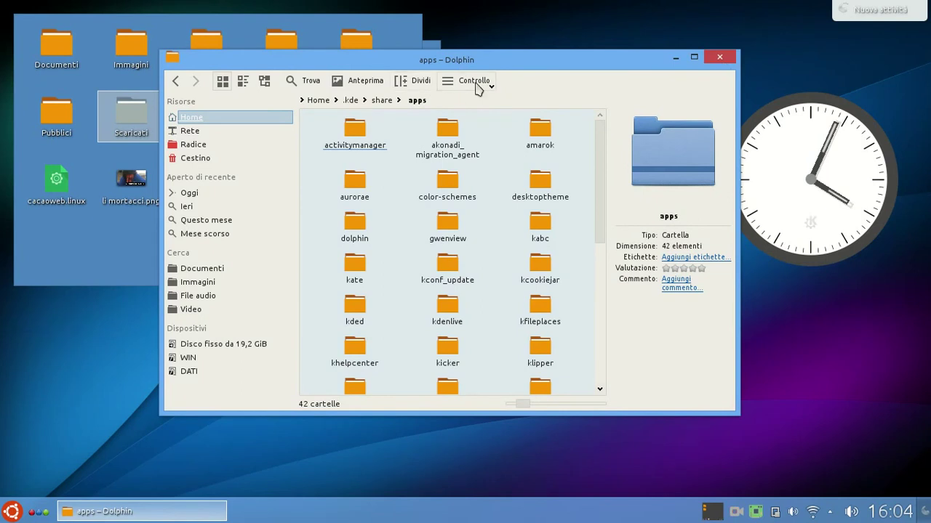
{"action": "left_click", "coordinate": [318, 100]}
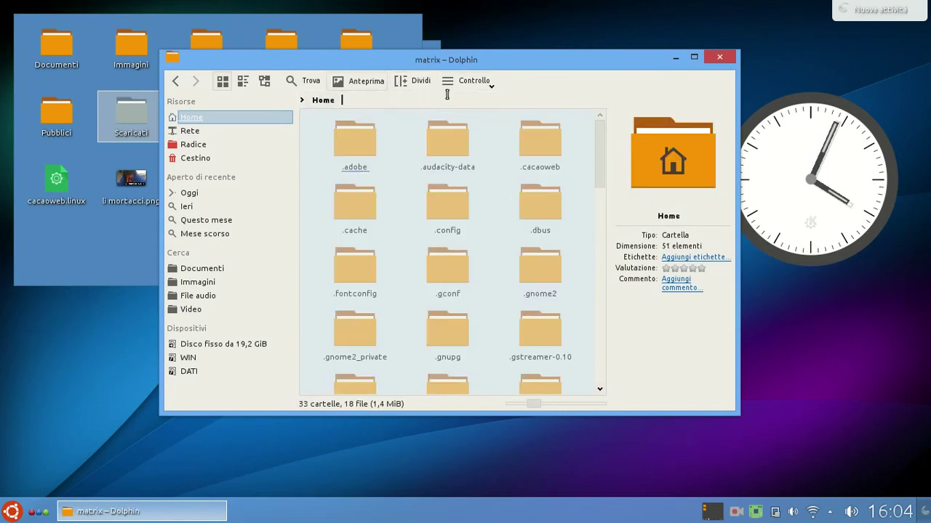
{"action": "left_click", "coordinate": [473, 85]}
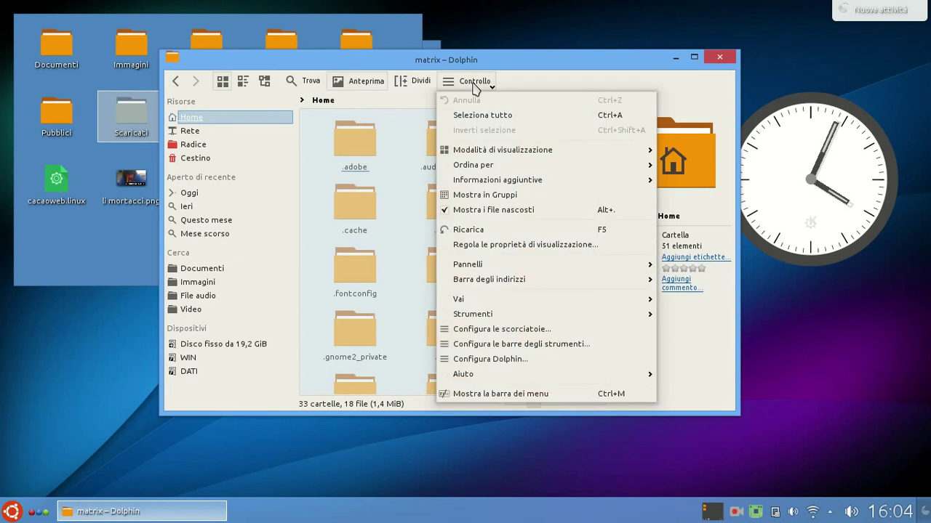
{"action": "left_click", "coordinate": [501, 210]}
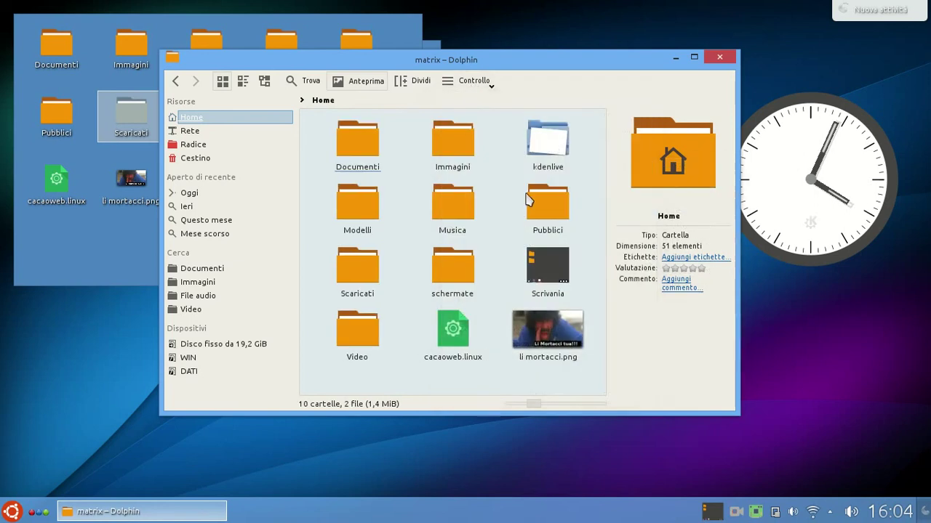
{"action": "left_click", "coordinate": [719, 56]}
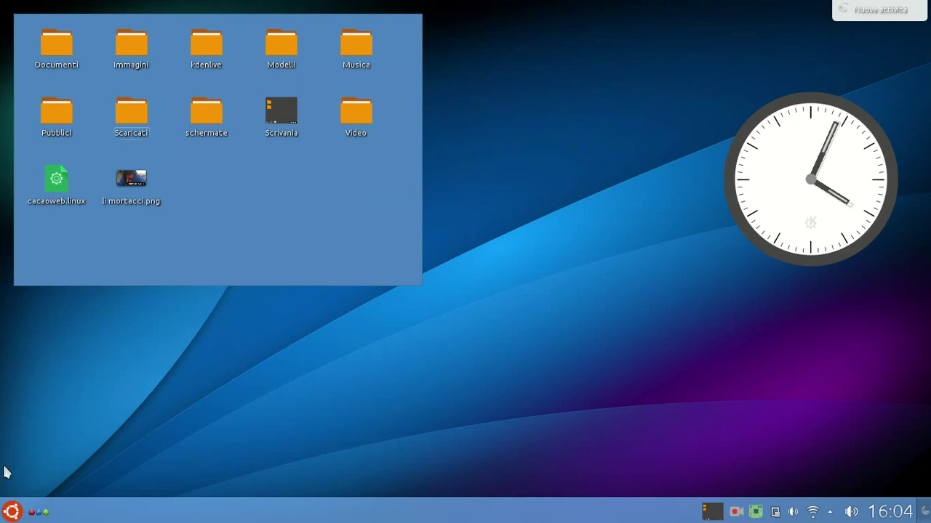
- Open System Settings, review the style, colour scheme and icon theme under Aspetto delle applicazioni, and return to the overview
{"action": "left_click", "coordinate": [12, 512]}
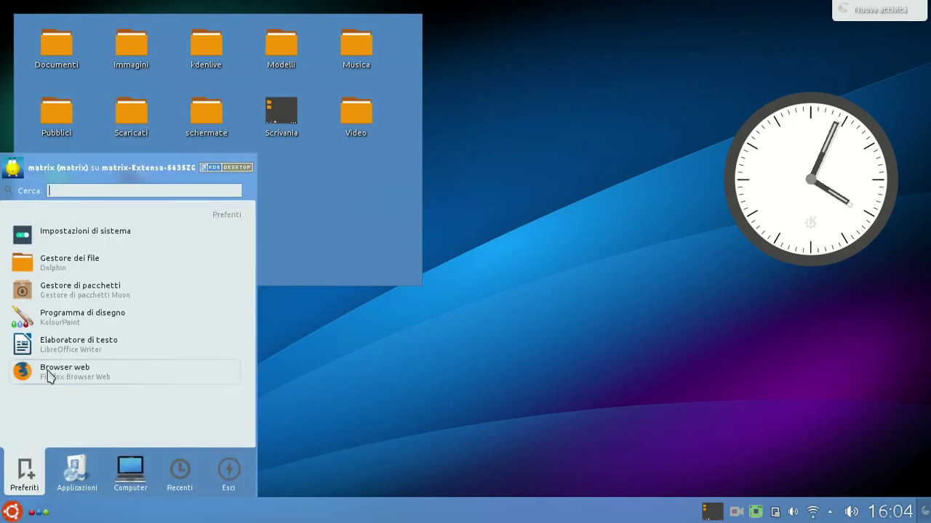
{"action": "left_click", "coordinate": [84, 234]}
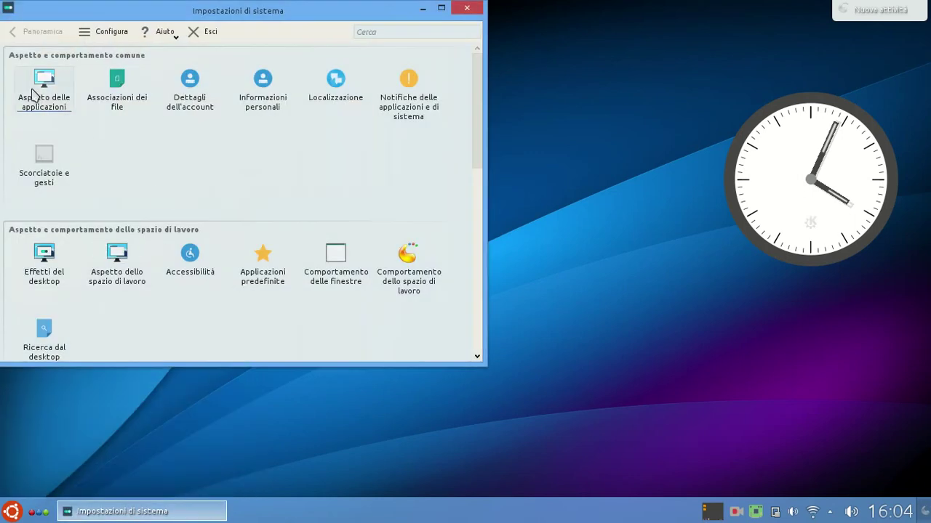
{"action": "left_click", "coordinate": [51, 92]}
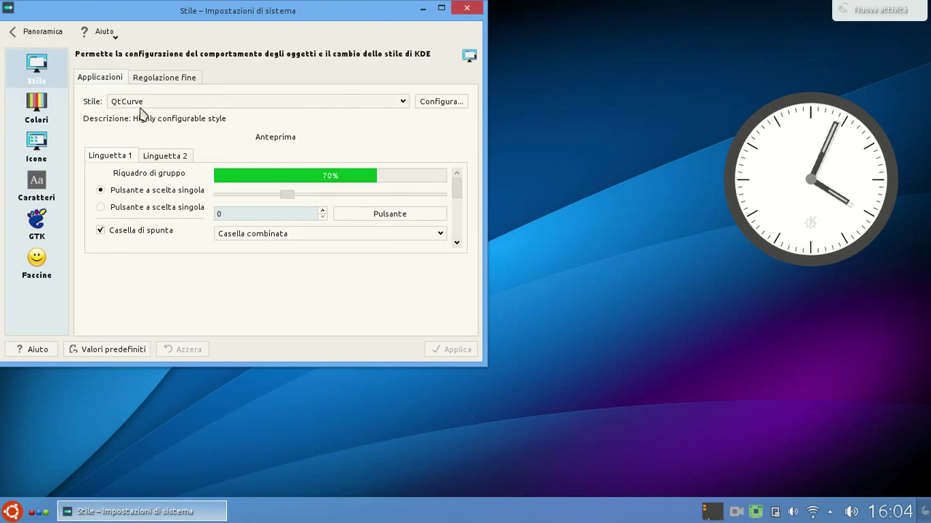
{"action": "left_click", "coordinate": [403, 103]}
{"action": "left_click", "coordinate": [407, 107]}
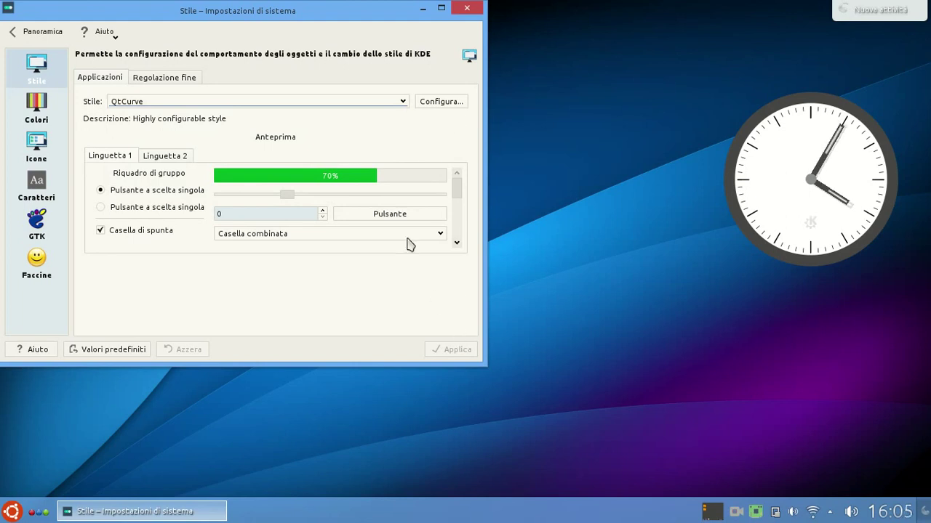
{"action": "left_click", "coordinate": [39, 107]}
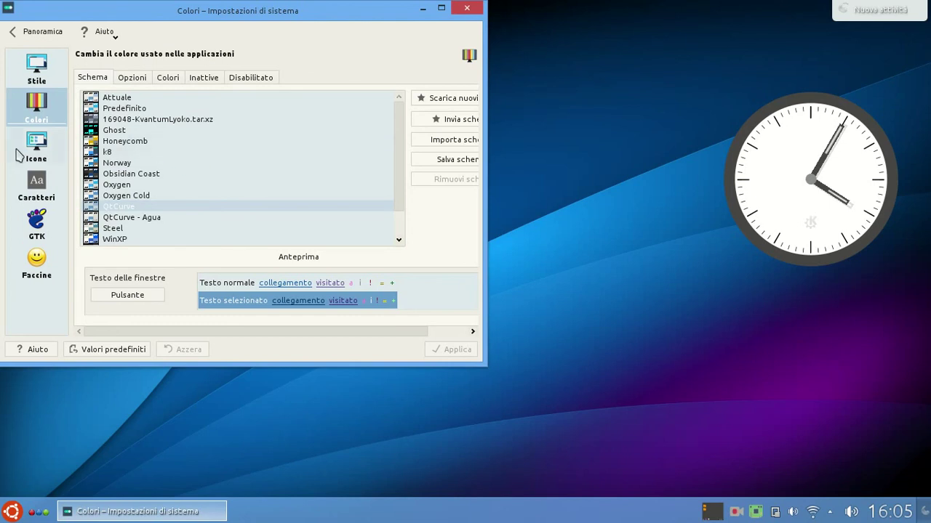
{"action": "left_click", "coordinate": [39, 149]}
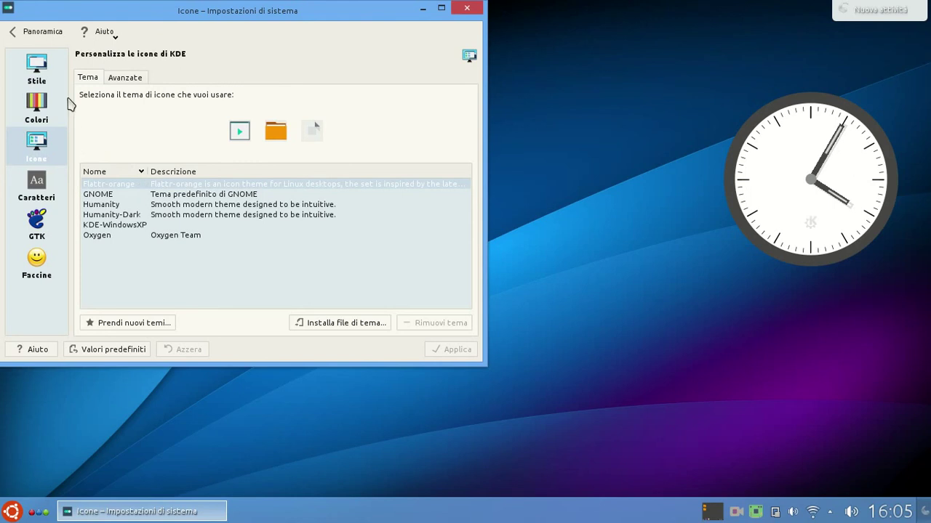
{"action": "left_click", "coordinate": [41, 36]}
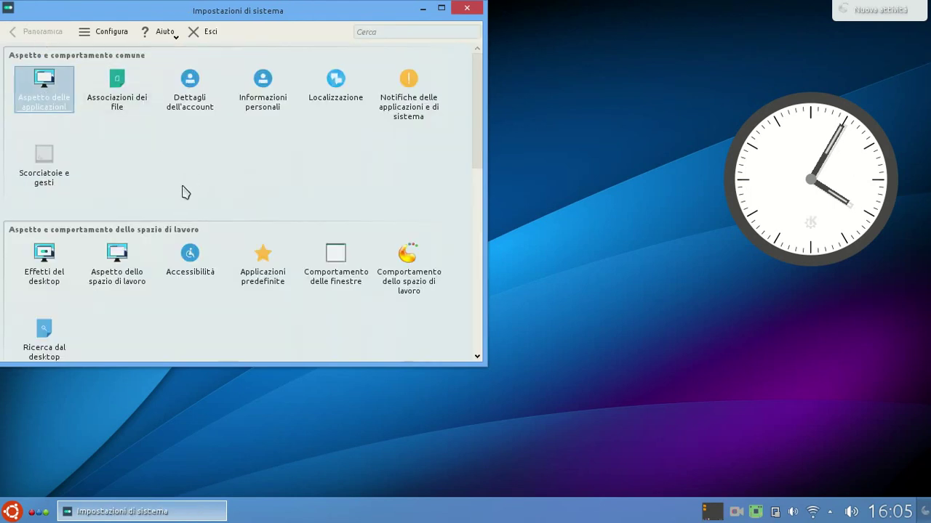
- Review the window decorations, splash screen and desktop theme under Aspetto dello spazio di lavoro, and return to the overview
{"action": "left_click", "coordinate": [119, 258]}
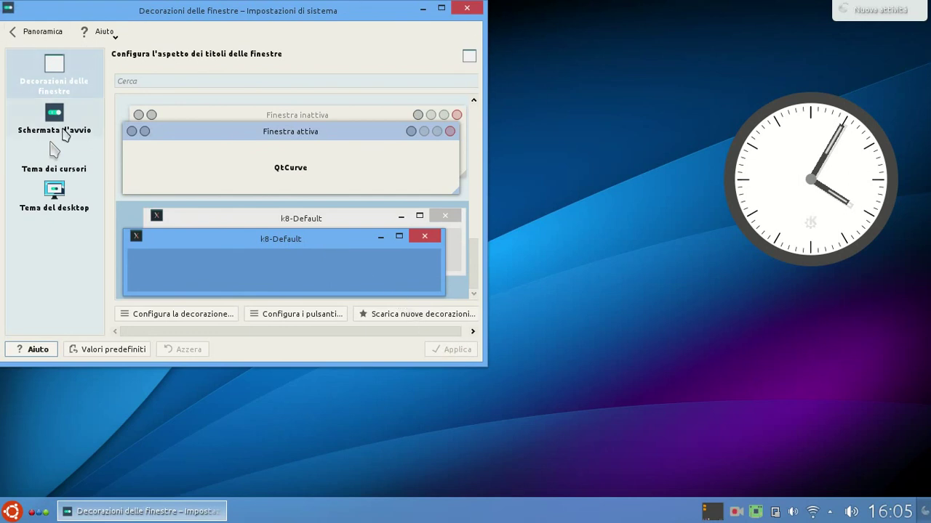
{"action": "left_click", "coordinate": [61, 128]}
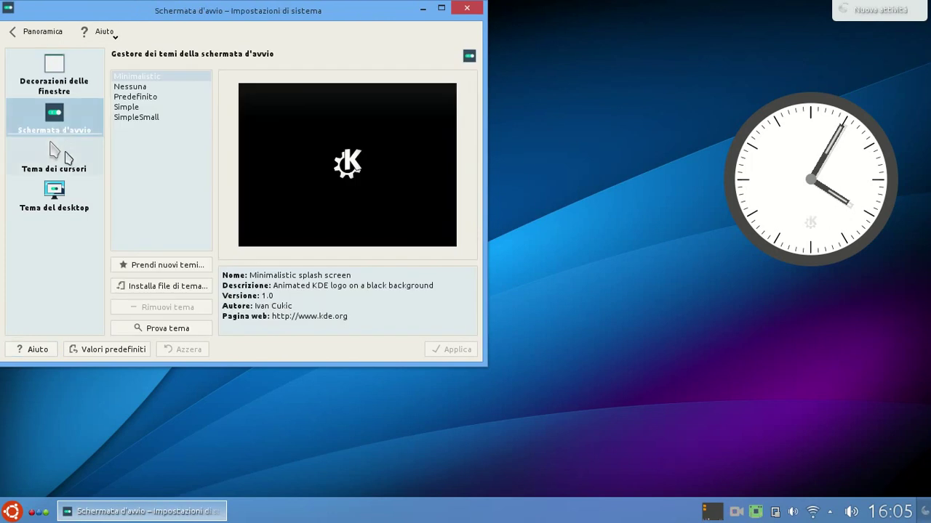
{"action": "left_click", "coordinate": [56, 199]}
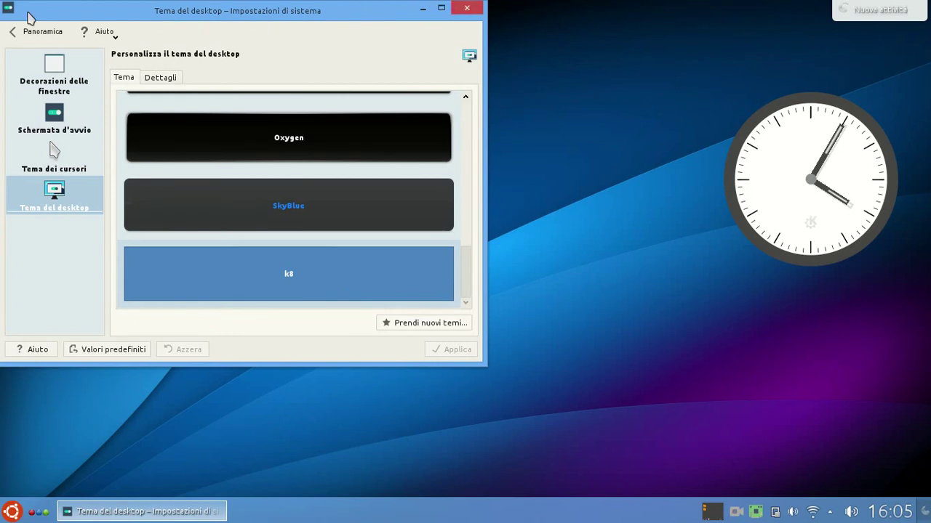
{"action": "left_click", "coordinate": [36, 32]}
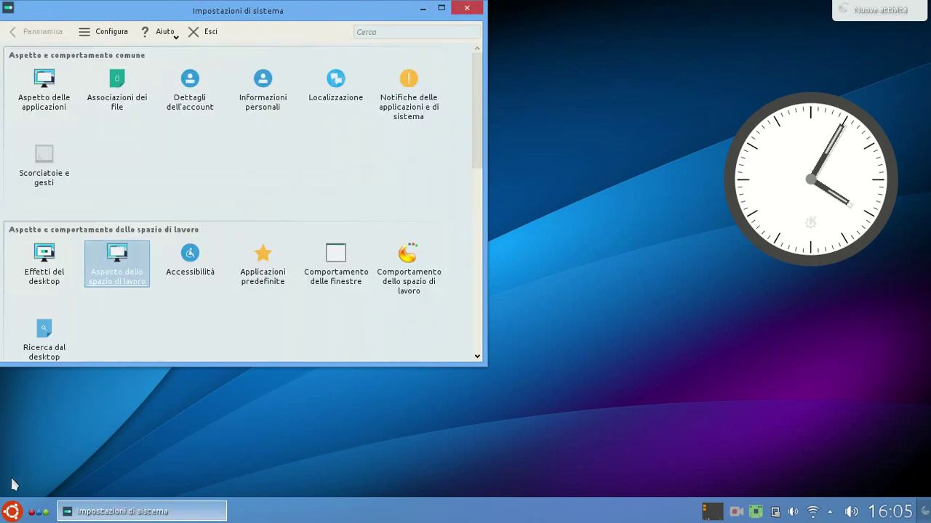
{"action": "left_click", "coordinate": [11, 510]}
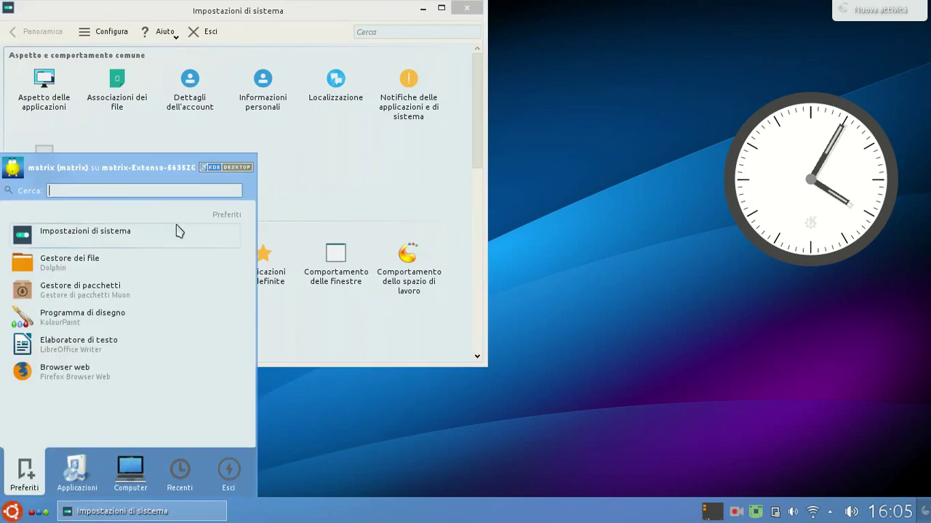
{"action": "left_click", "coordinate": [546, 279]}
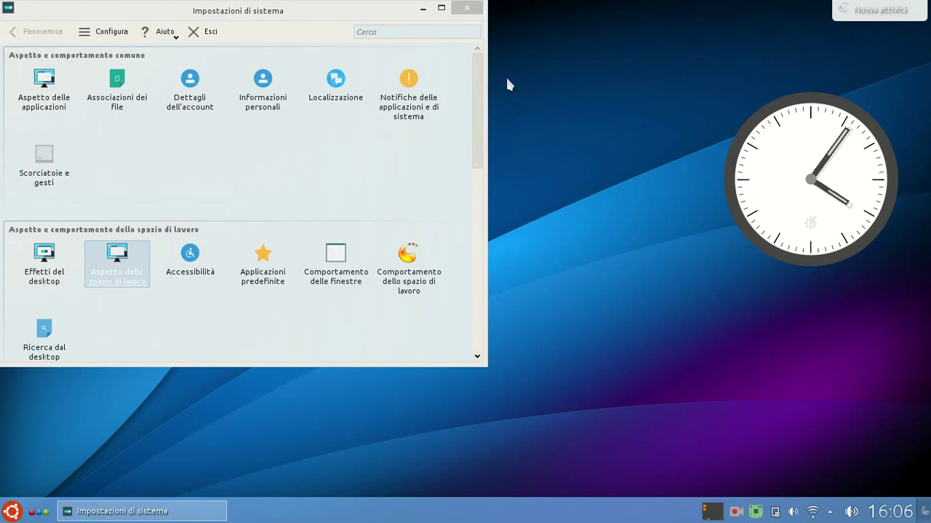
- Move the System Settings window away from the screen corner towards the middle of the desktop
{"action": "left_click", "coordinate": [359, 16]}
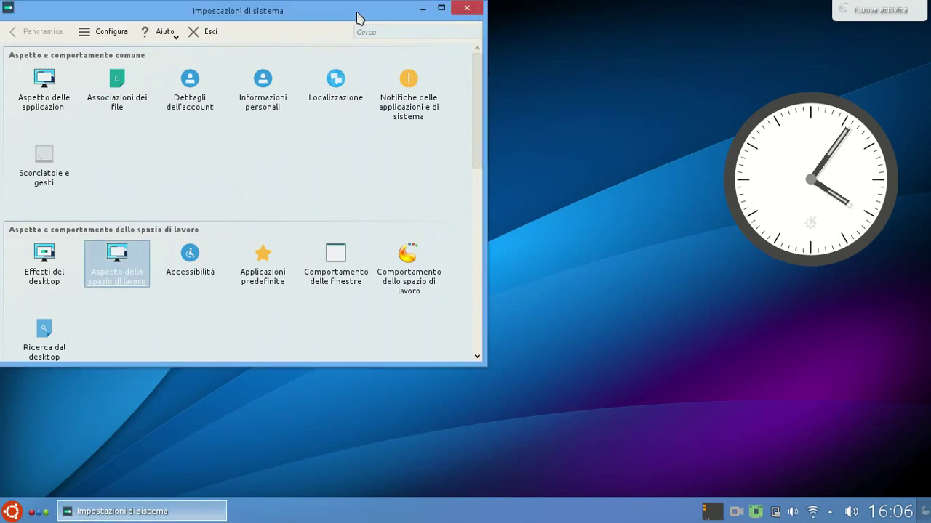
{"action": "left_click_drag", "start_coordinate": [309, 8], "coordinate": [483, 71]}
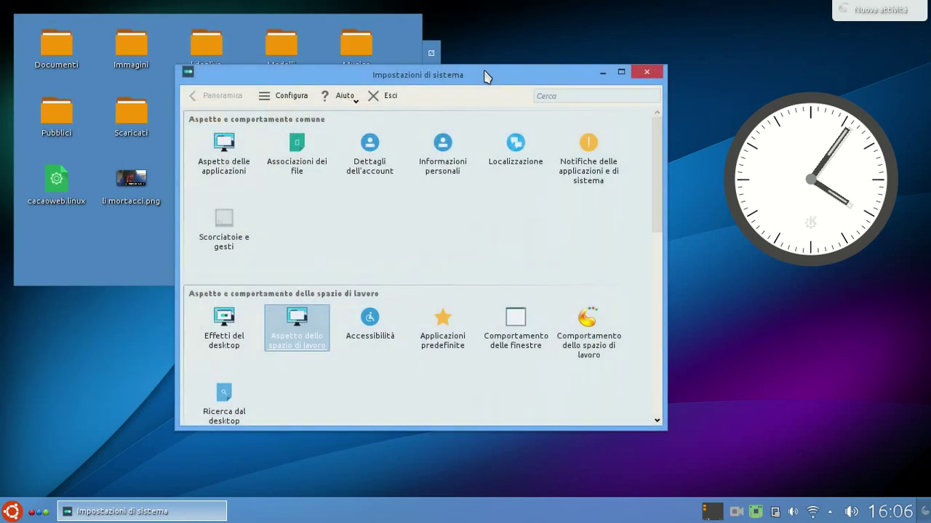
{"action": "left_click_drag", "start_coordinate": [486, 75], "coordinate": [500, 102]}
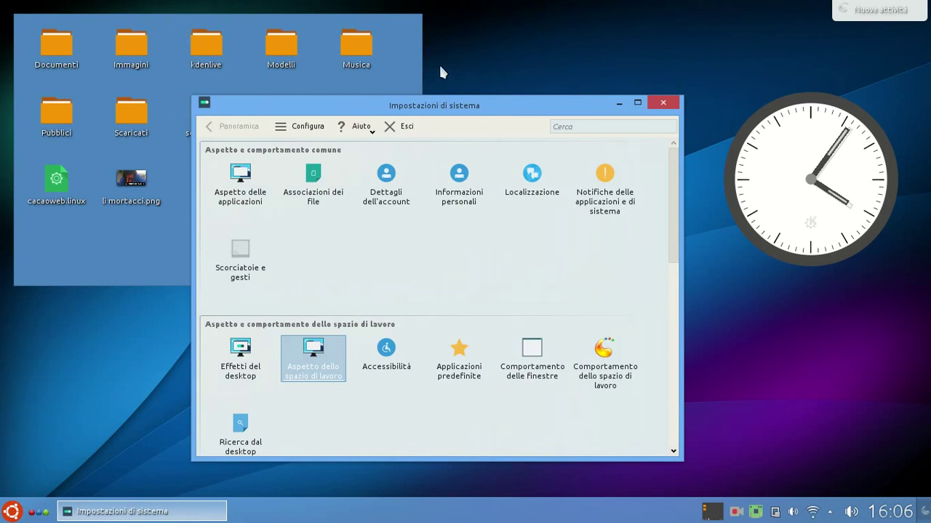
{"action": "left_click_drag", "start_coordinate": [561, 110], "coordinate": [542, 64]}
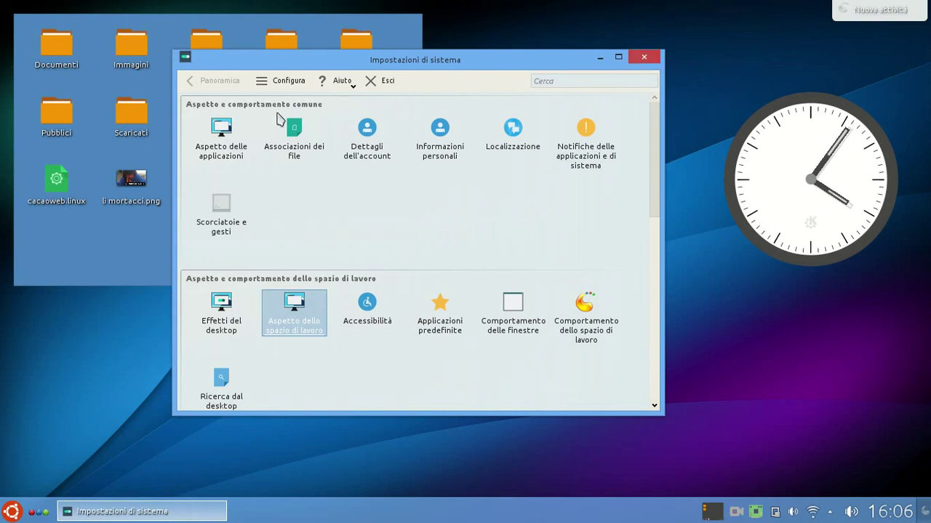
- Review the application style and colour scheme under Aspetto delle applicazioni, and return to the overview
{"action": "left_click", "coordinate": [222, 138]}
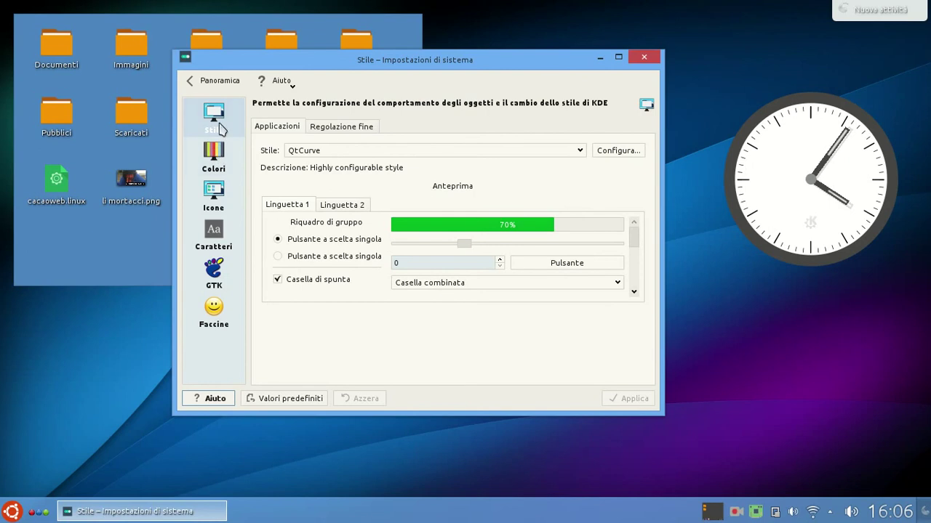
{"action": "left_click", "coordinate": [217, 152]}
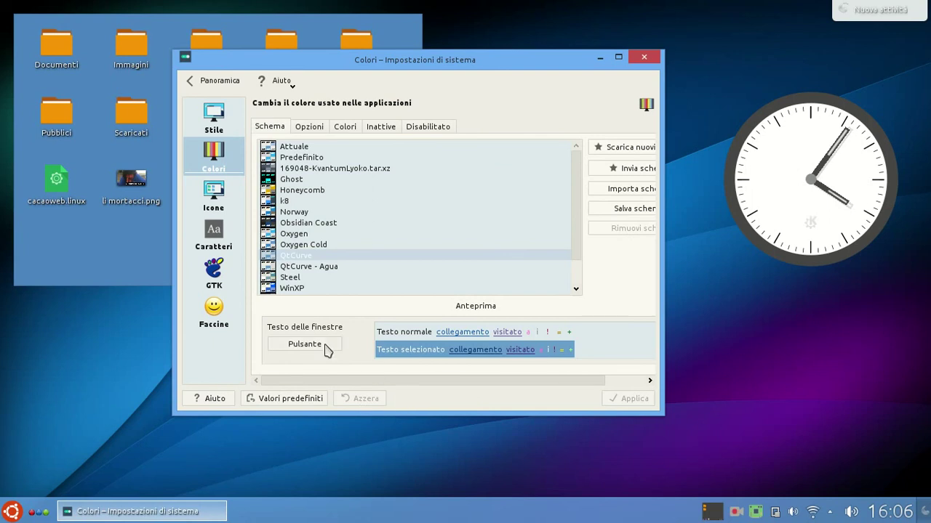
{"action": "left_click", "coordinate": [220, 83]}
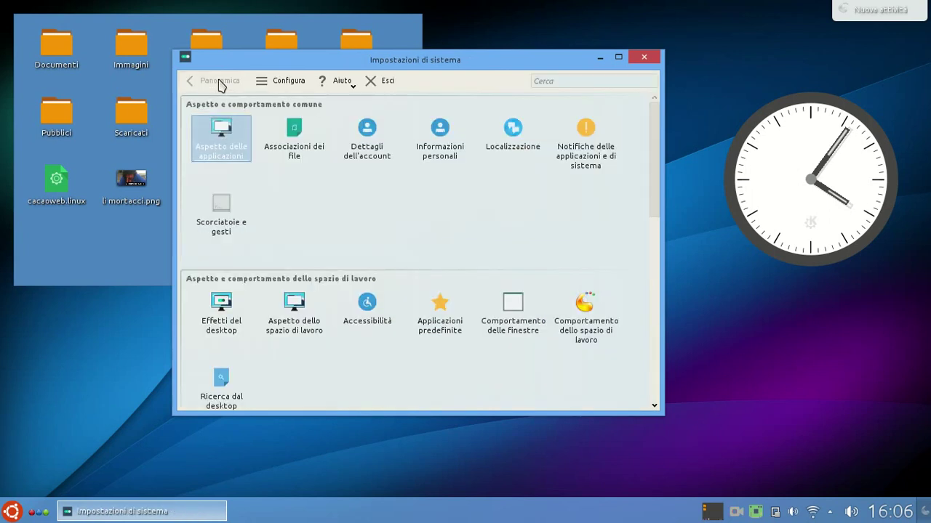
- Review the window decorations and desktop theme, look at the online installer for new desktop themes, and close System Settings
{"action": "left_click", "coordinate": [290, 323]}
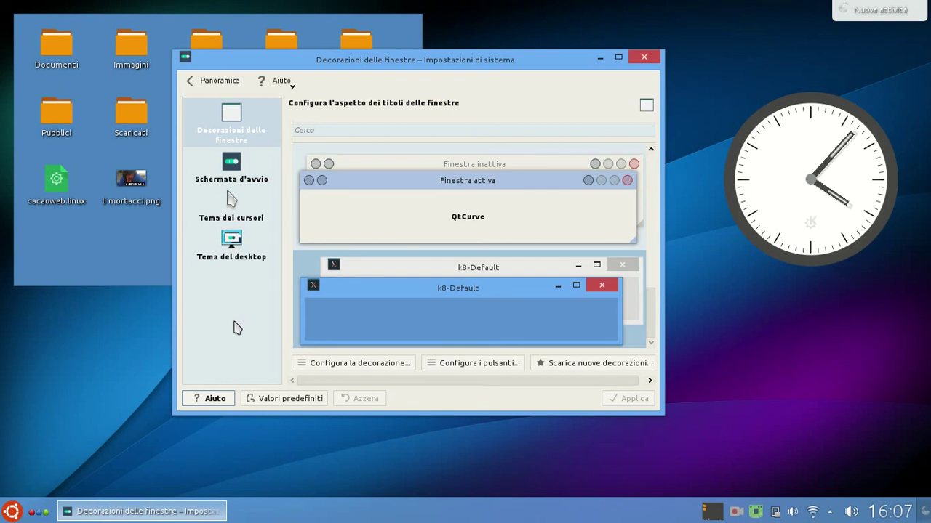
{"action": "left_click", "coordinate": [231, 242]}
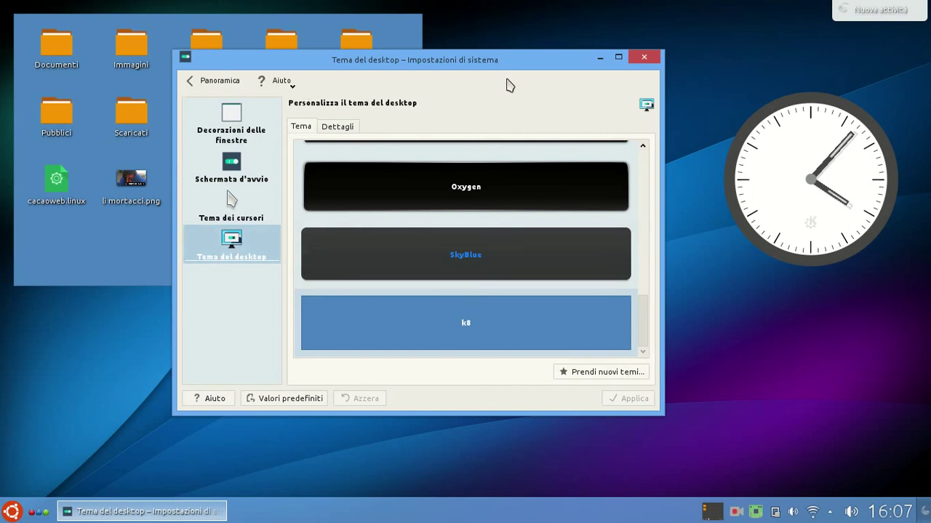
{"action": "left_click", "coordinate": [607, 376]}
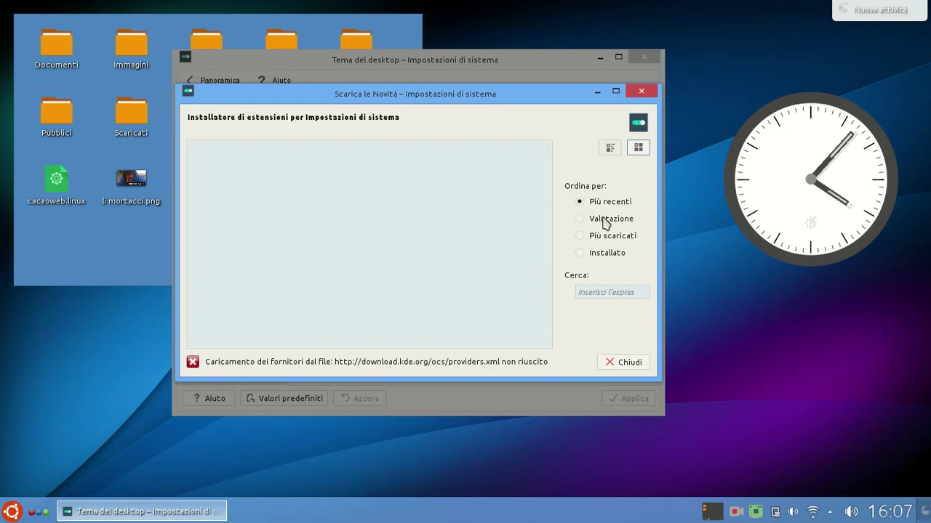
{"action": "left_click", "coordinate": [642, 93]}
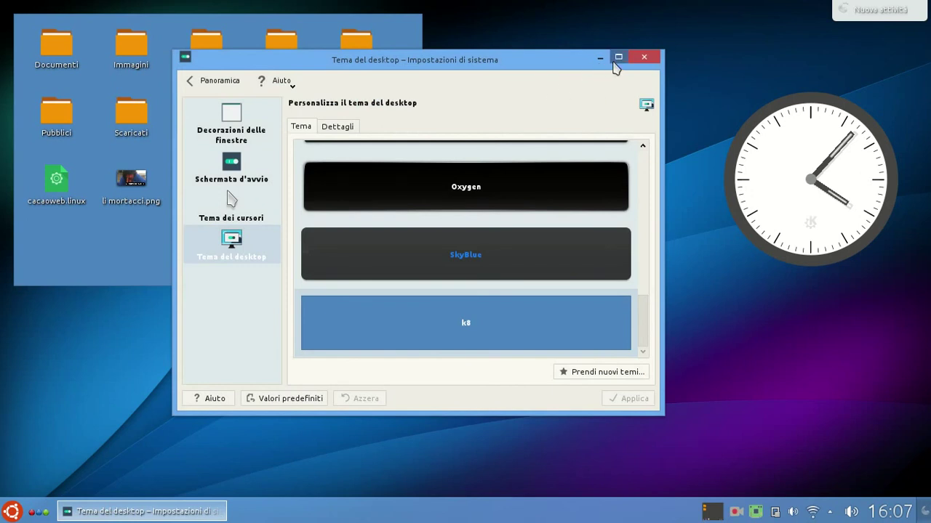
{"action": "left_click", "coordinate": [645, 57]}
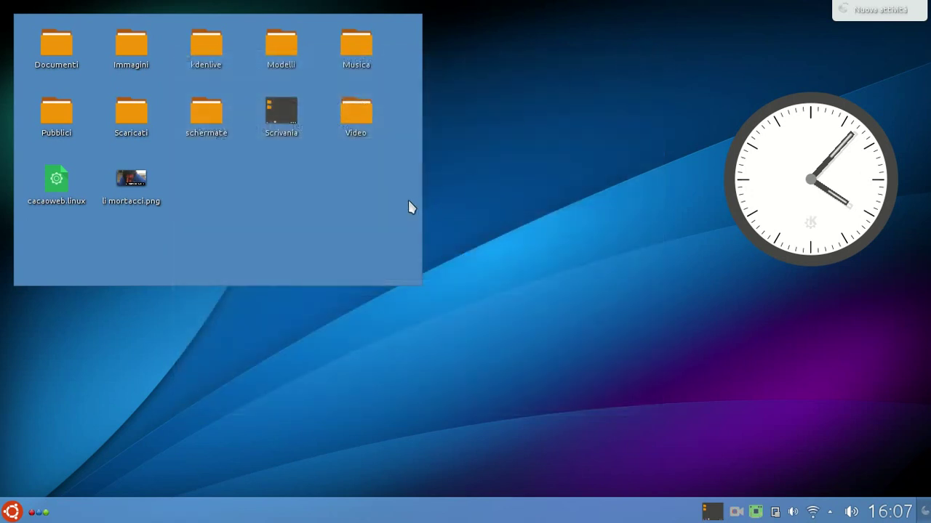
- Search the application launcher for cheese, open the Cheese webcam program to view the camera picture, and close it
{"action": "mouse_move", "coordinate": [245, 249]}
{"action": "left_click", "coordinate": [12, 511]}
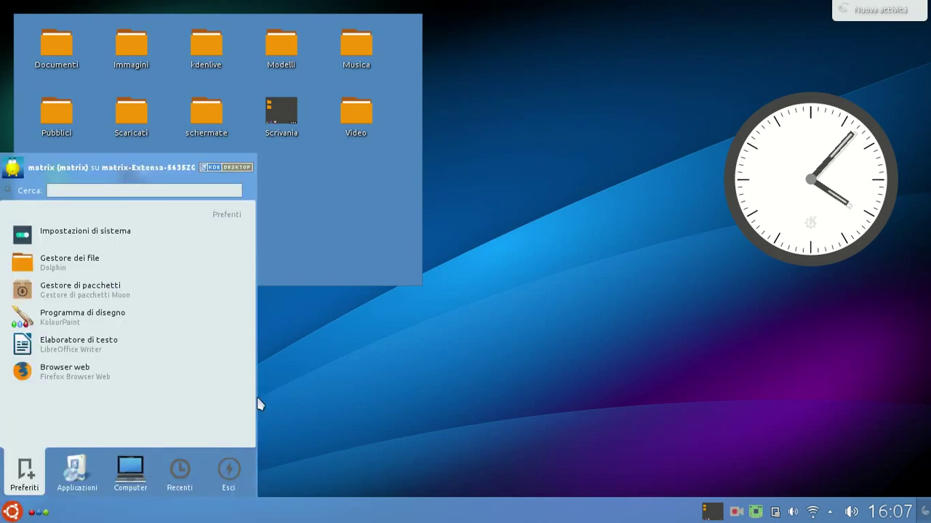
{"action": "type", "text": "cheese"}
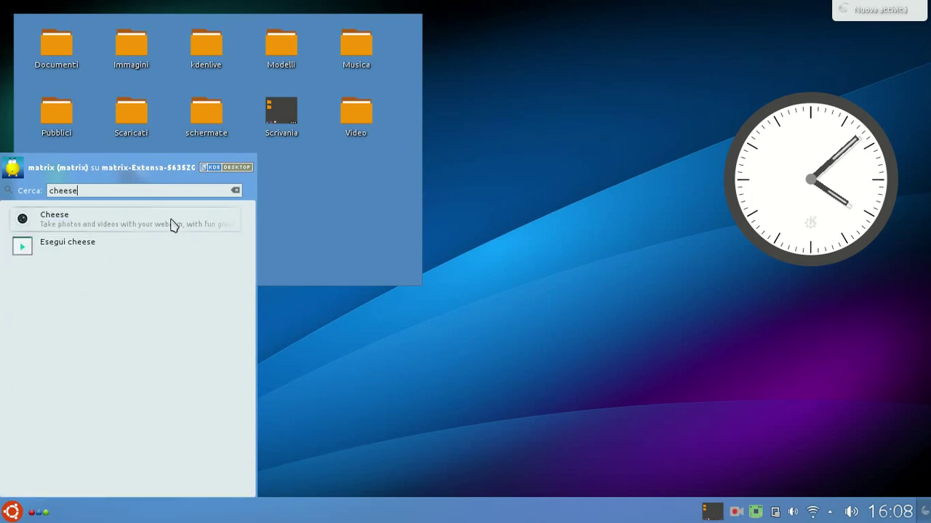
{"action": "left_click", "coordinate": [173, 224]}
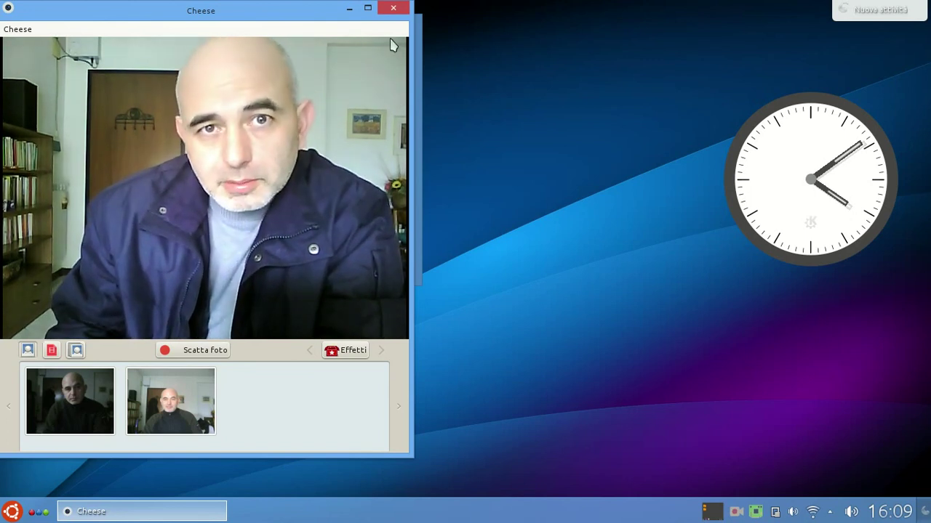
{"action": "left_click", "coordinate": [393, 10]}
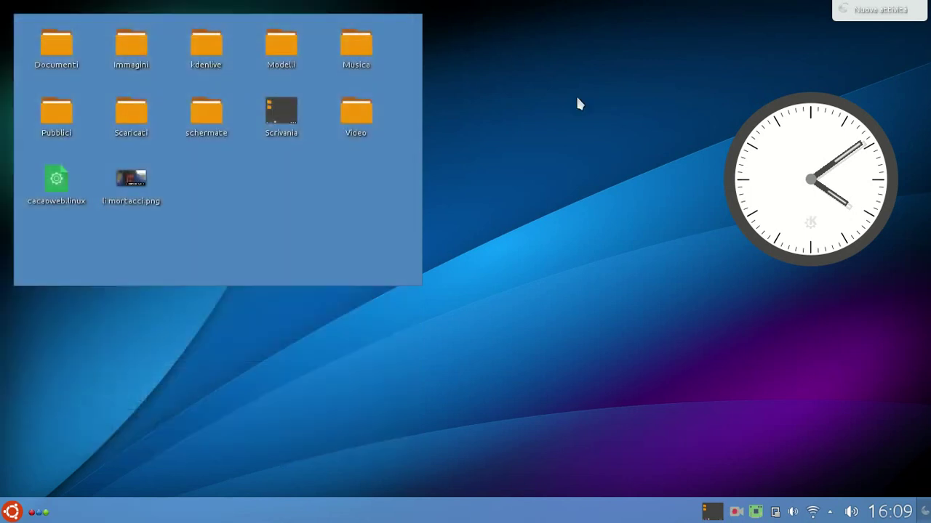
{"action": "left_click", "coordinate": [735, 514]}
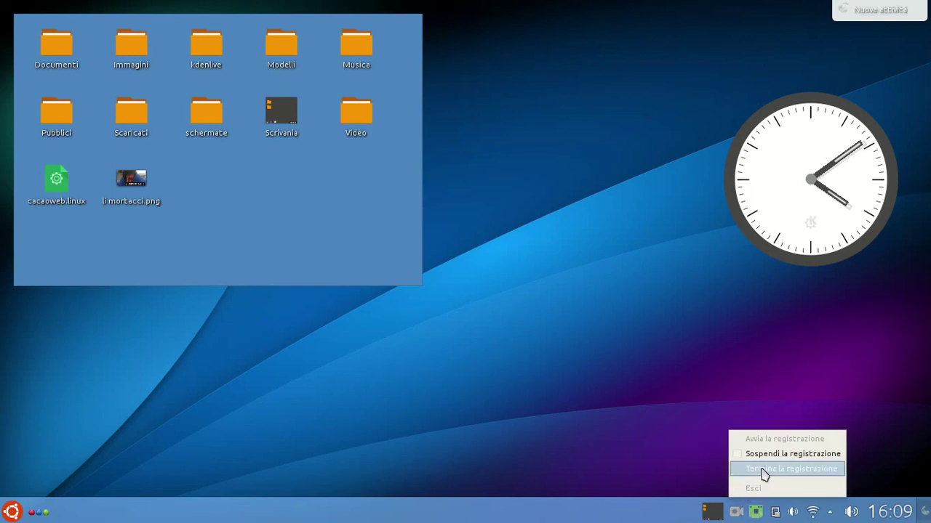